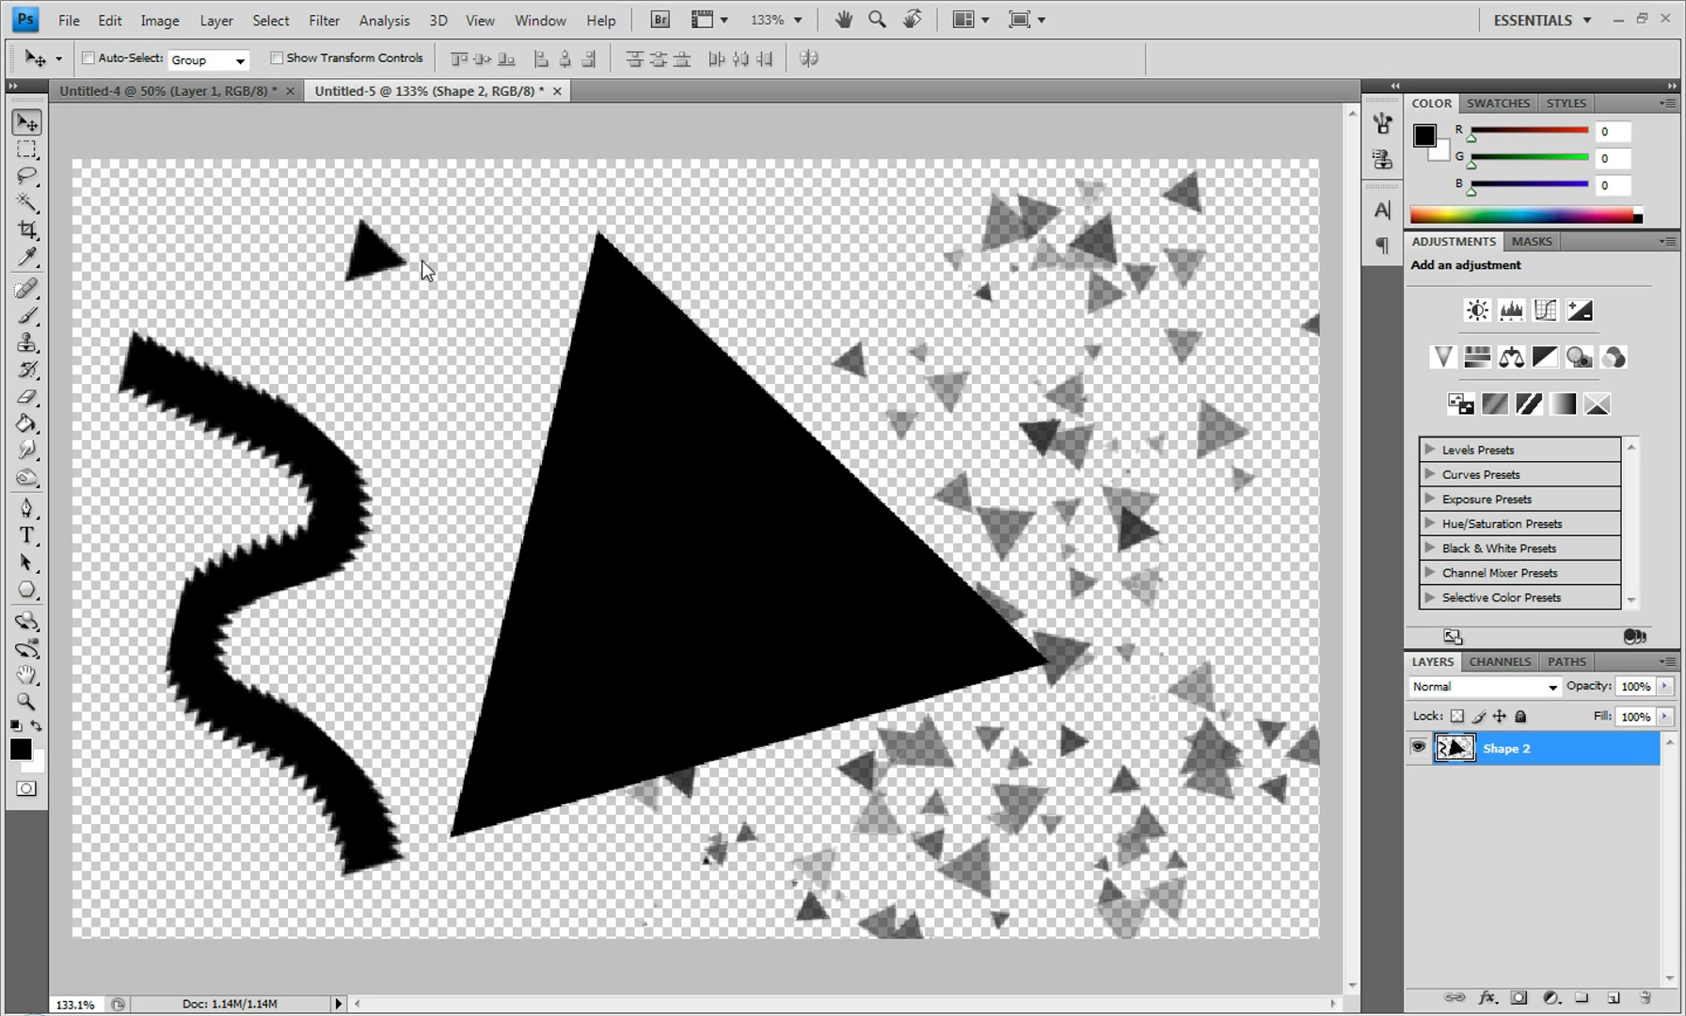
# Step: With the triangle brush, paint scattered grey triangles around the large black triangle
pyautogui.click(28, 317)
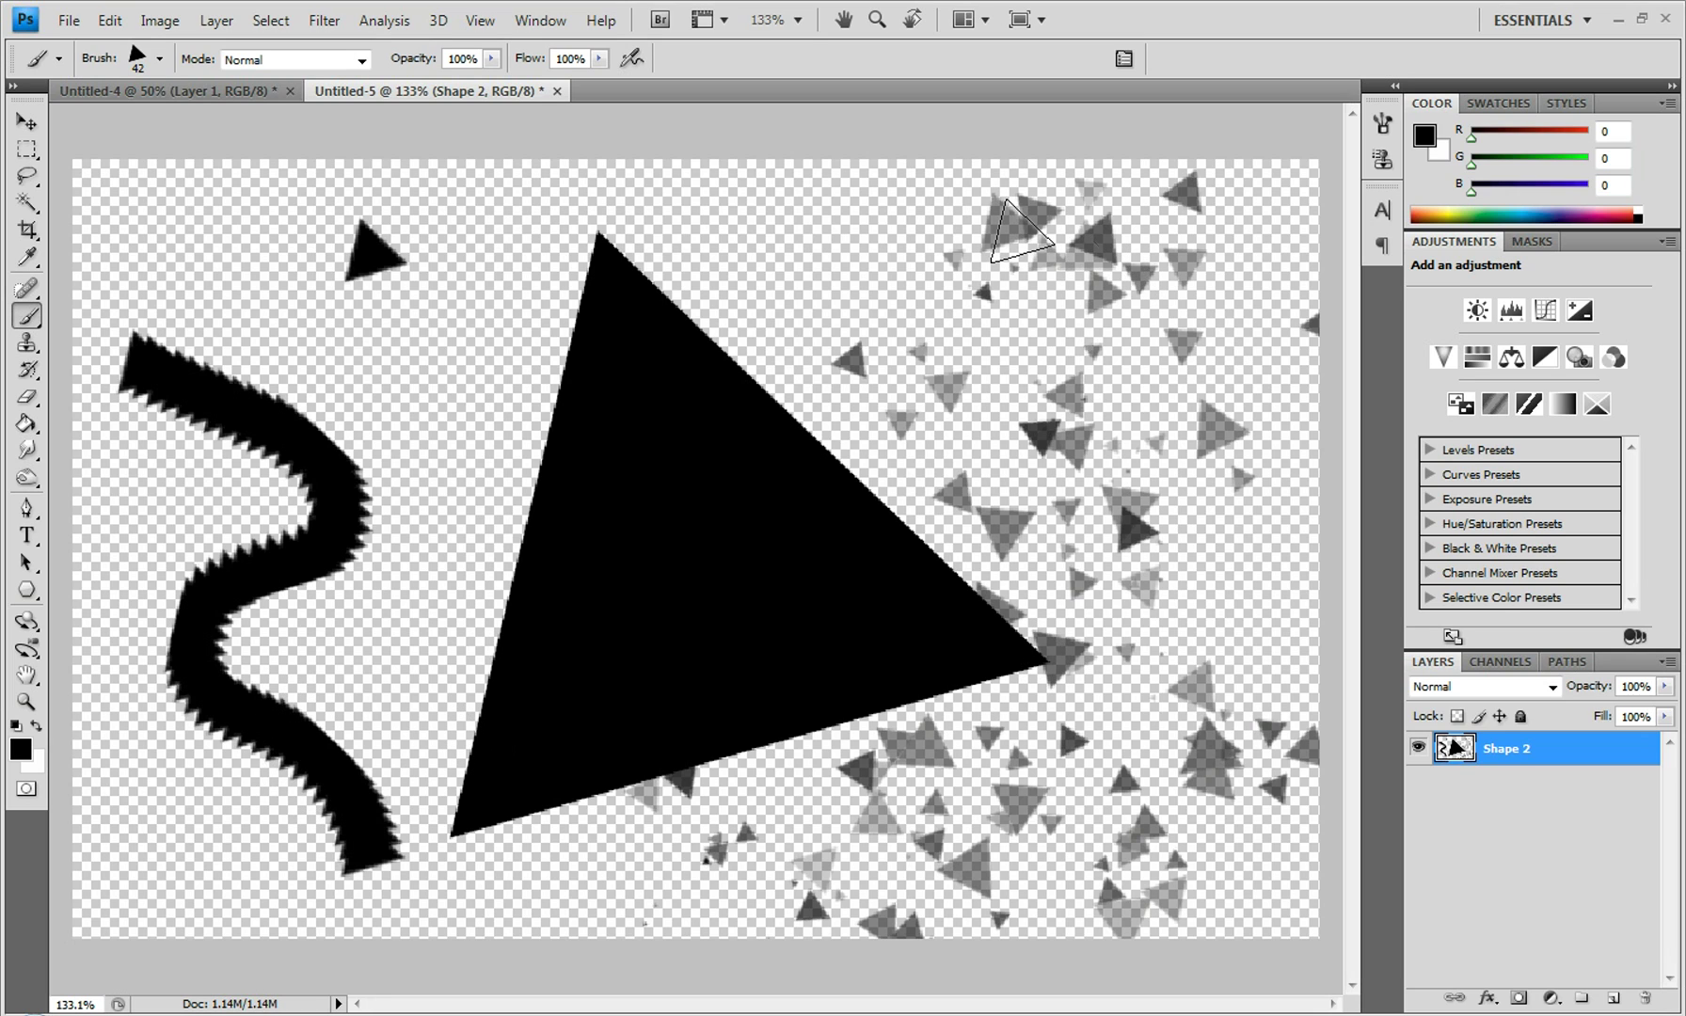
pyautogui.moveTo(634, 216)
pyautogui.mouseDown()
pyautogui.moveTo(386, 341)
pyautogui.moveTo(273, 564)
pyautogui.moveTo(565, 846)
pyautogui.moveTo(875, 837)
pyautogui.moveTo(817, 324)
pyautogui.moveTo(404, 273)
pyautogui.moveTo(696, 799)
pyautogui.moveTo(1016, 376)
pyautogui.moveTo(246, 606)
pyautogui.moveTo(442, 592)
pyautogui.mouseUp()
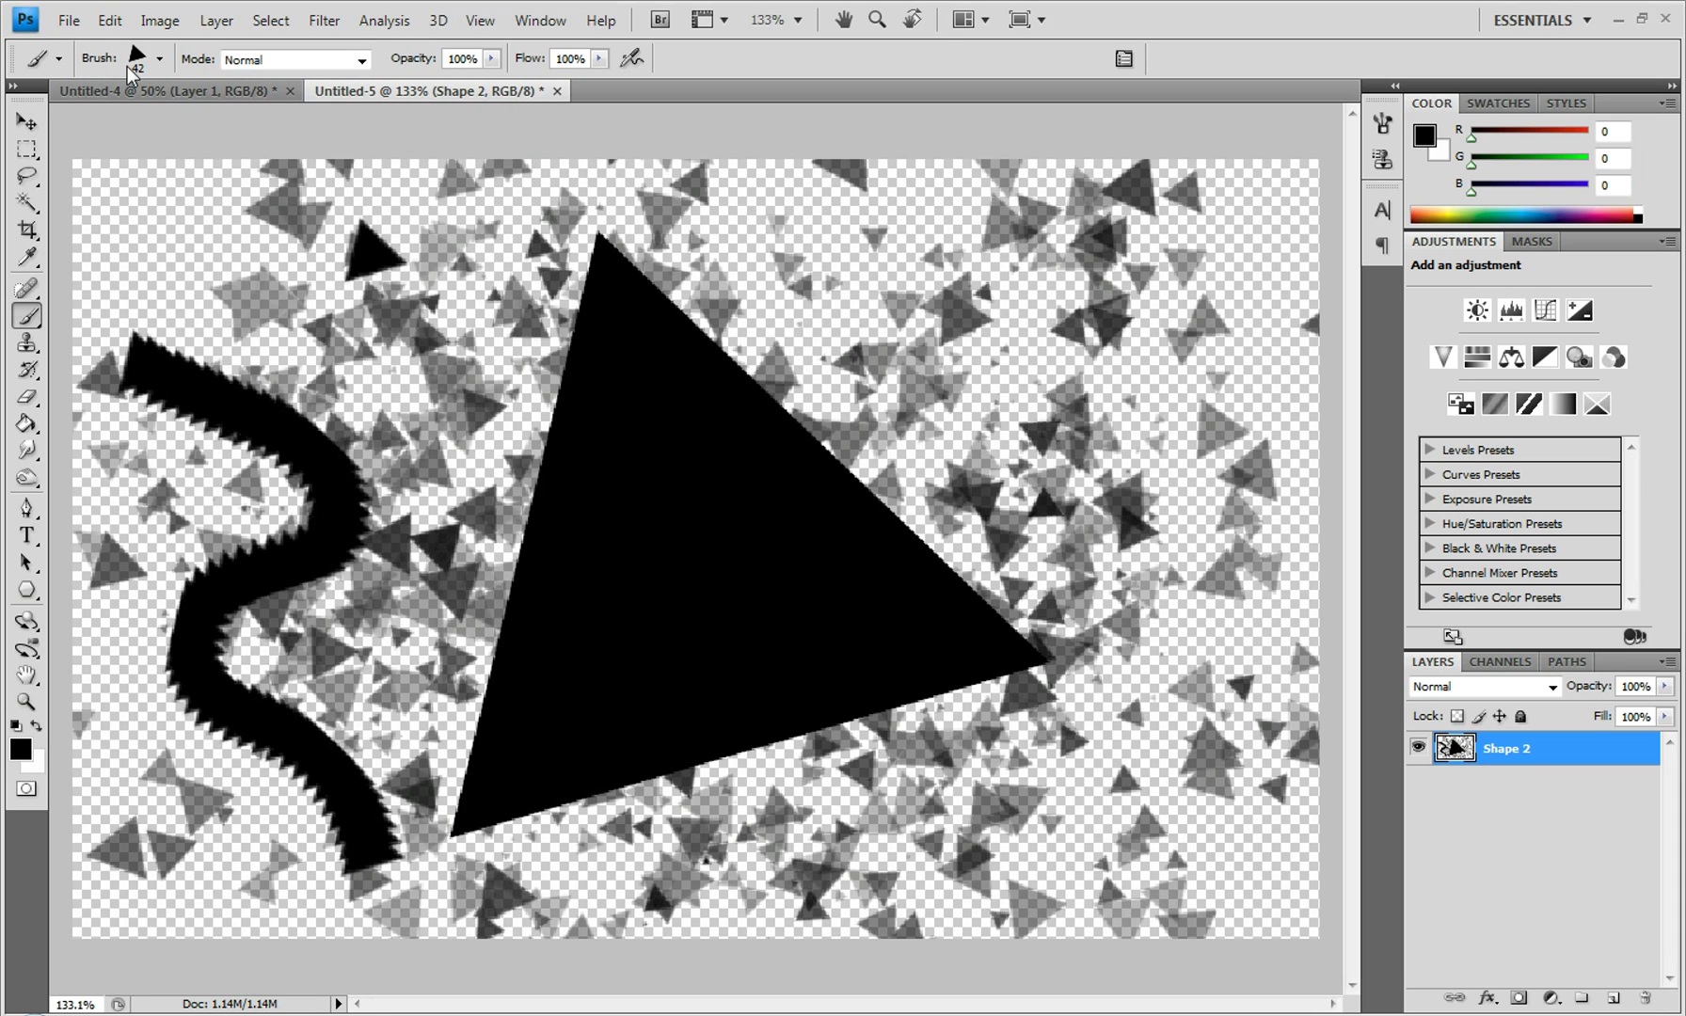
# Step: Set up a new 800 x 500 px document with a Transparent background
pyautogui.click(75, 27)
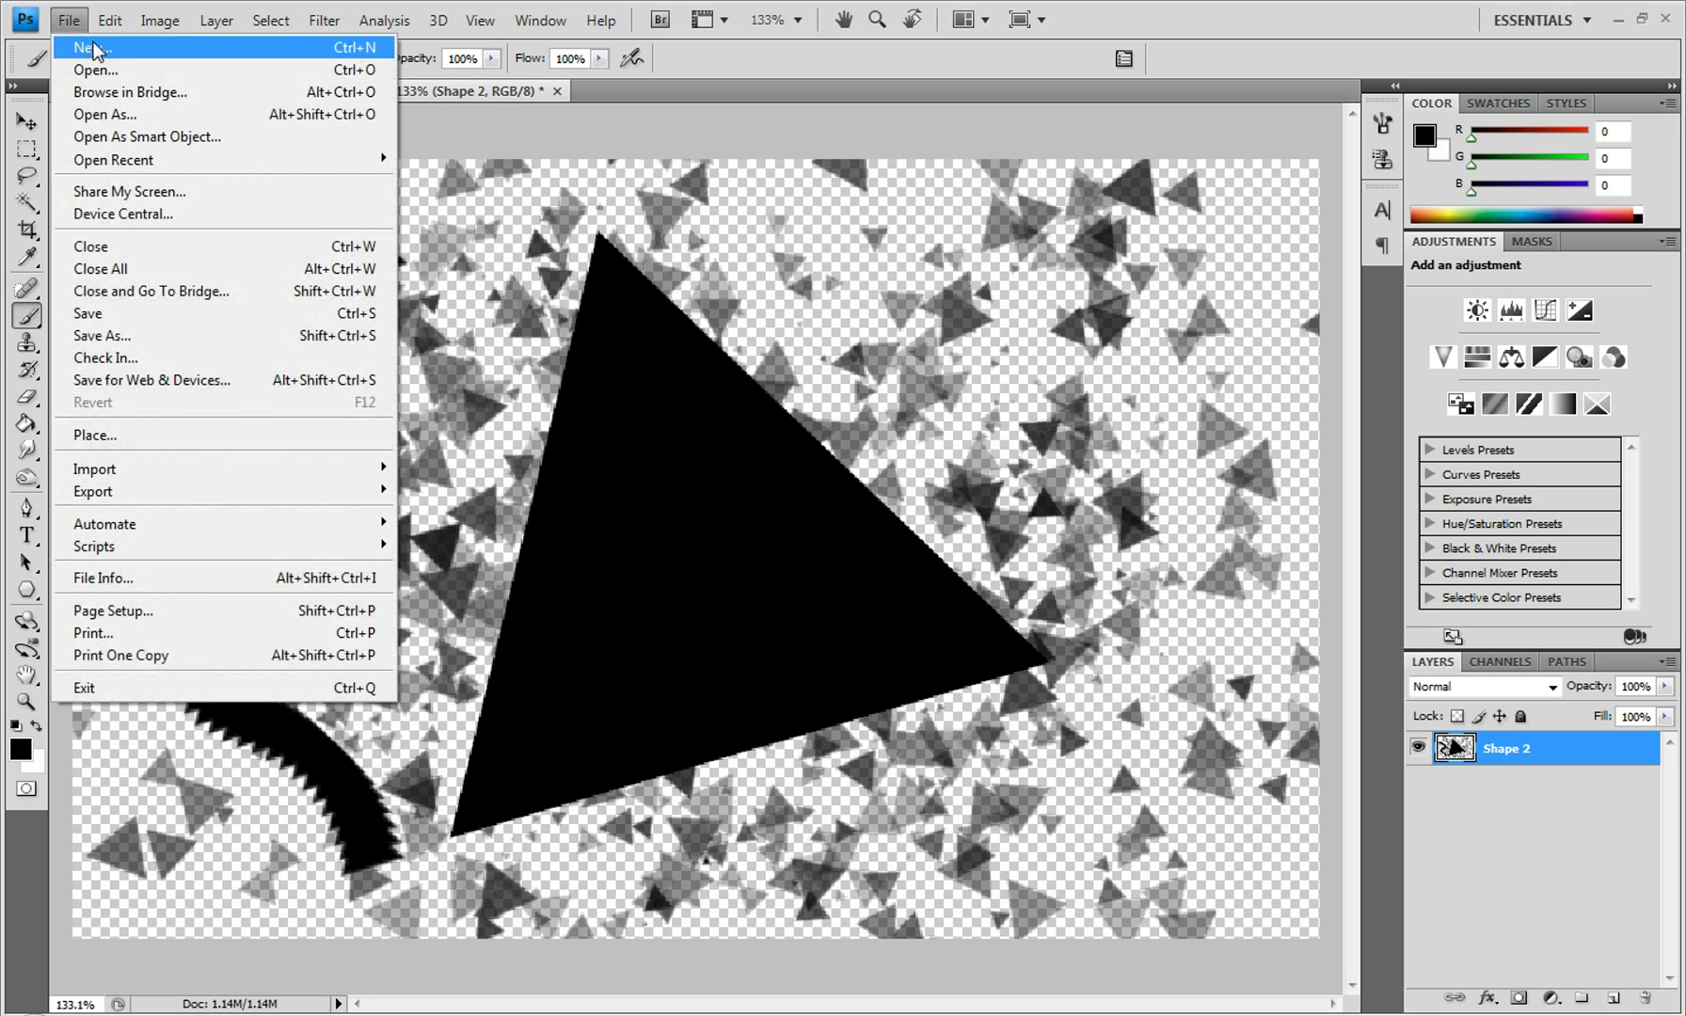
pyautogui.click(93, 40)
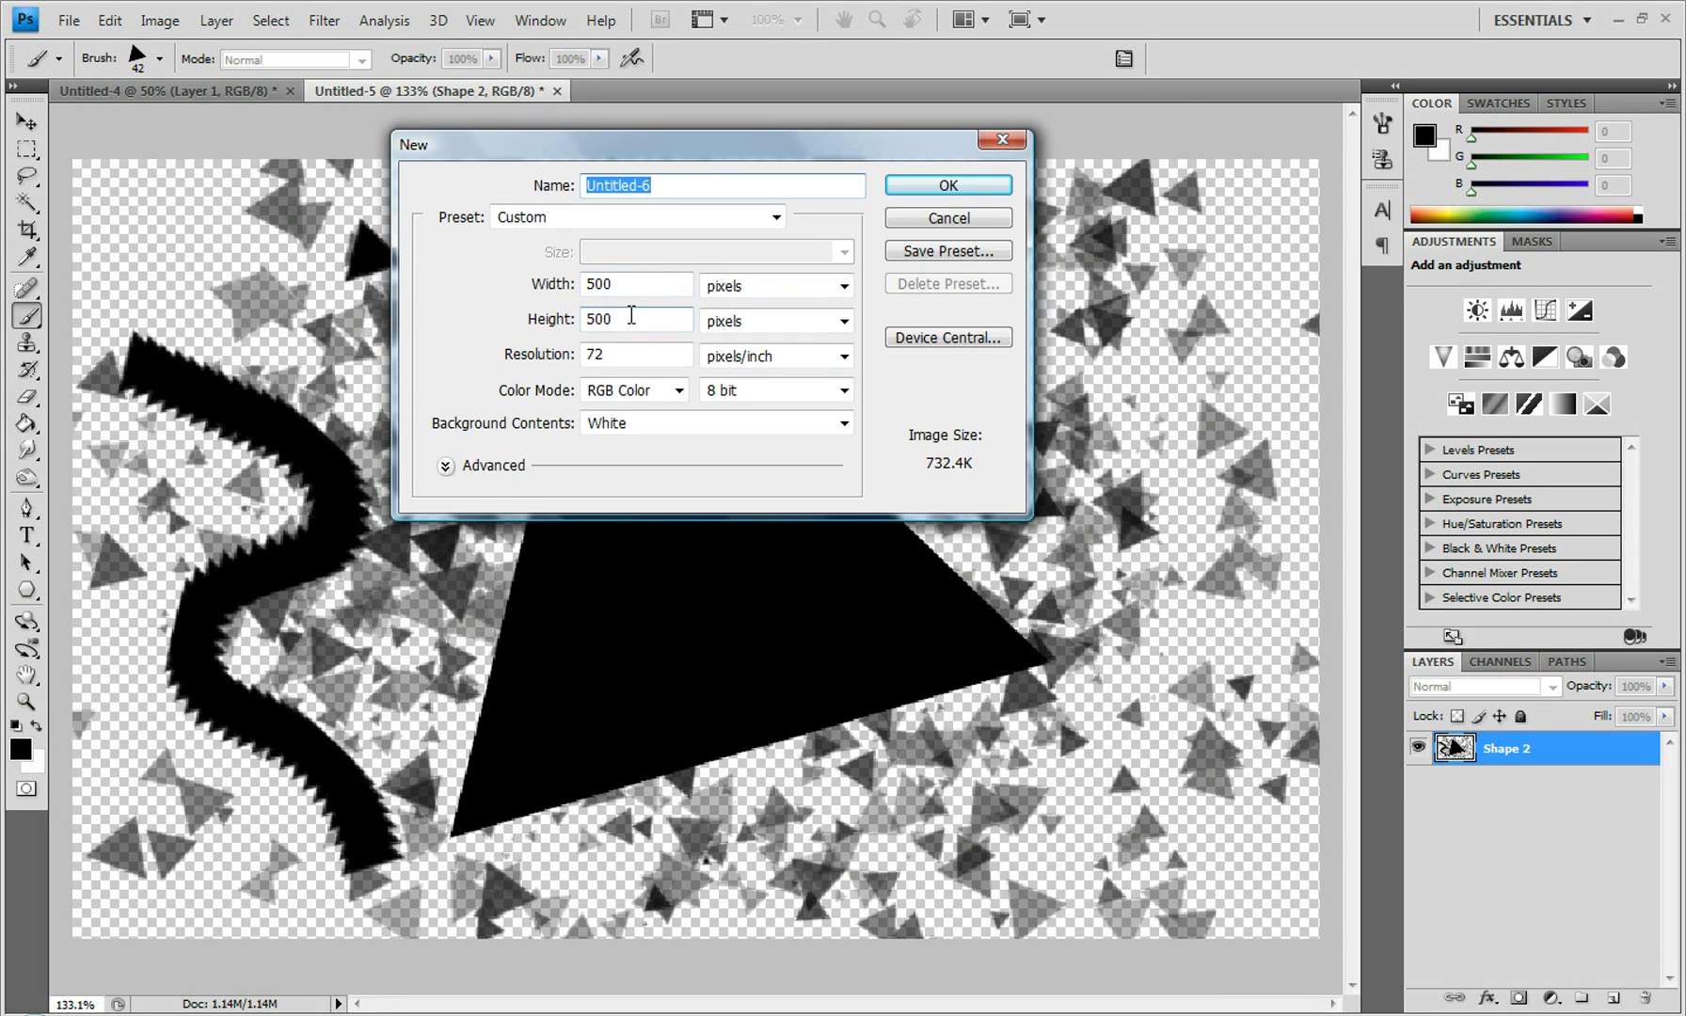
pyautogui.click(628, 284)
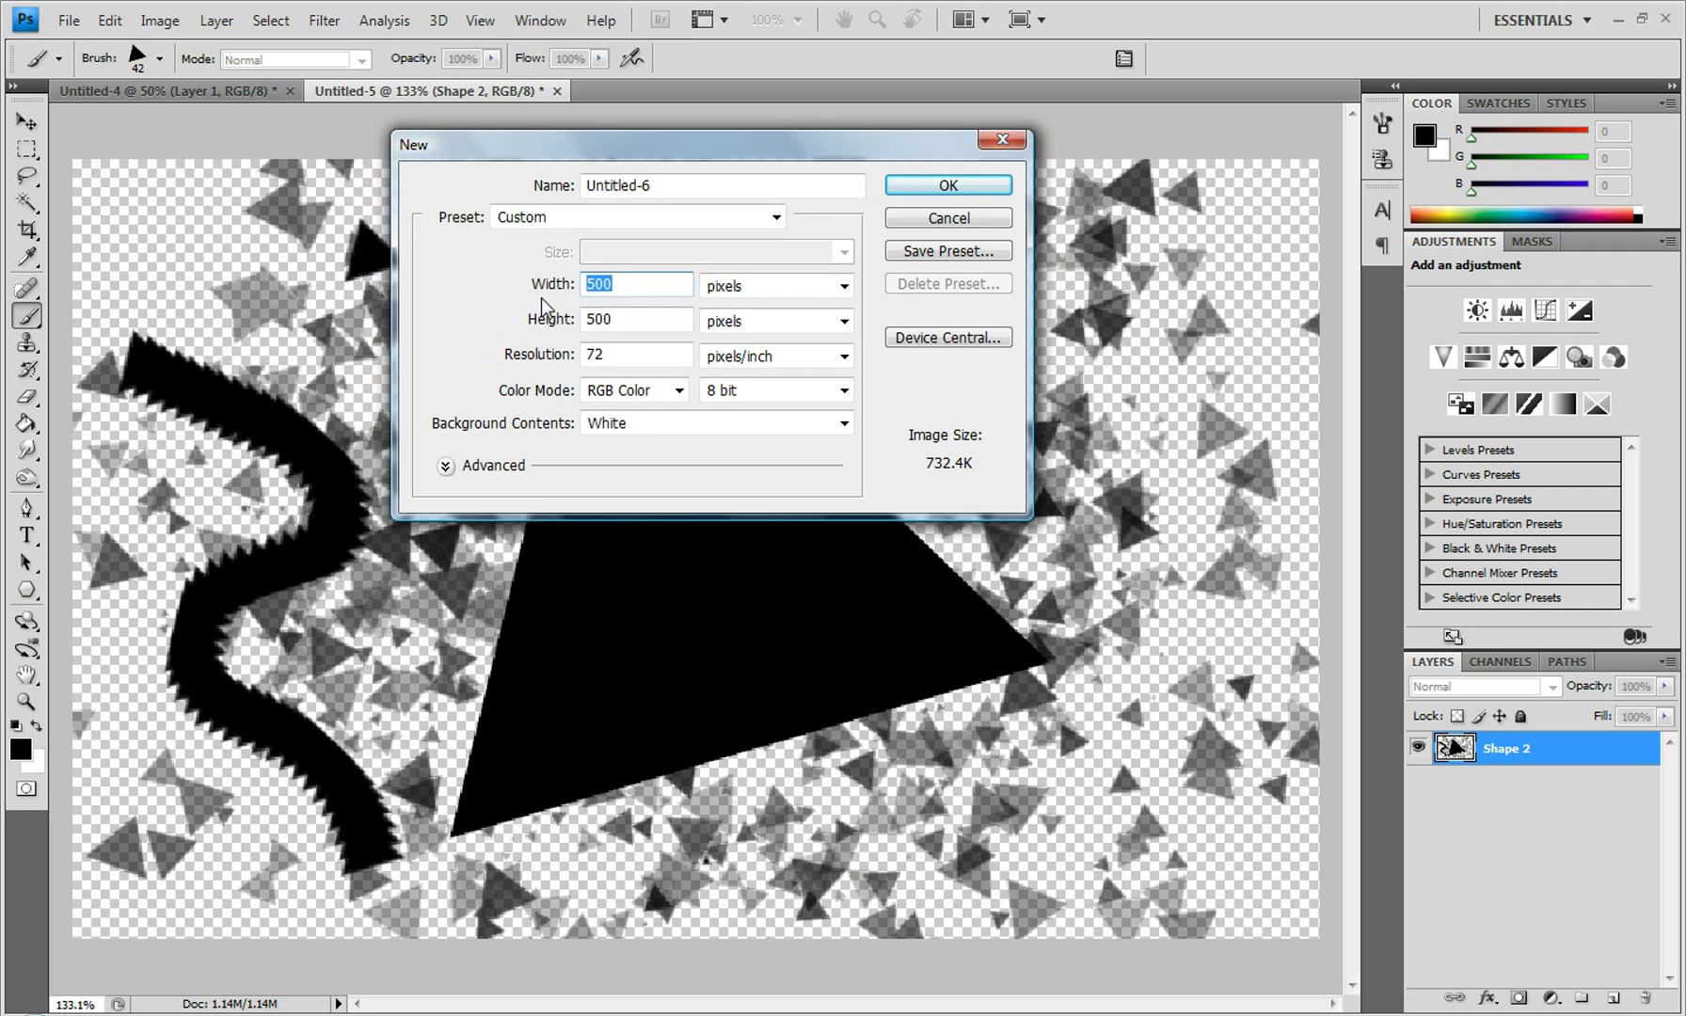
pyautogui.write('800')
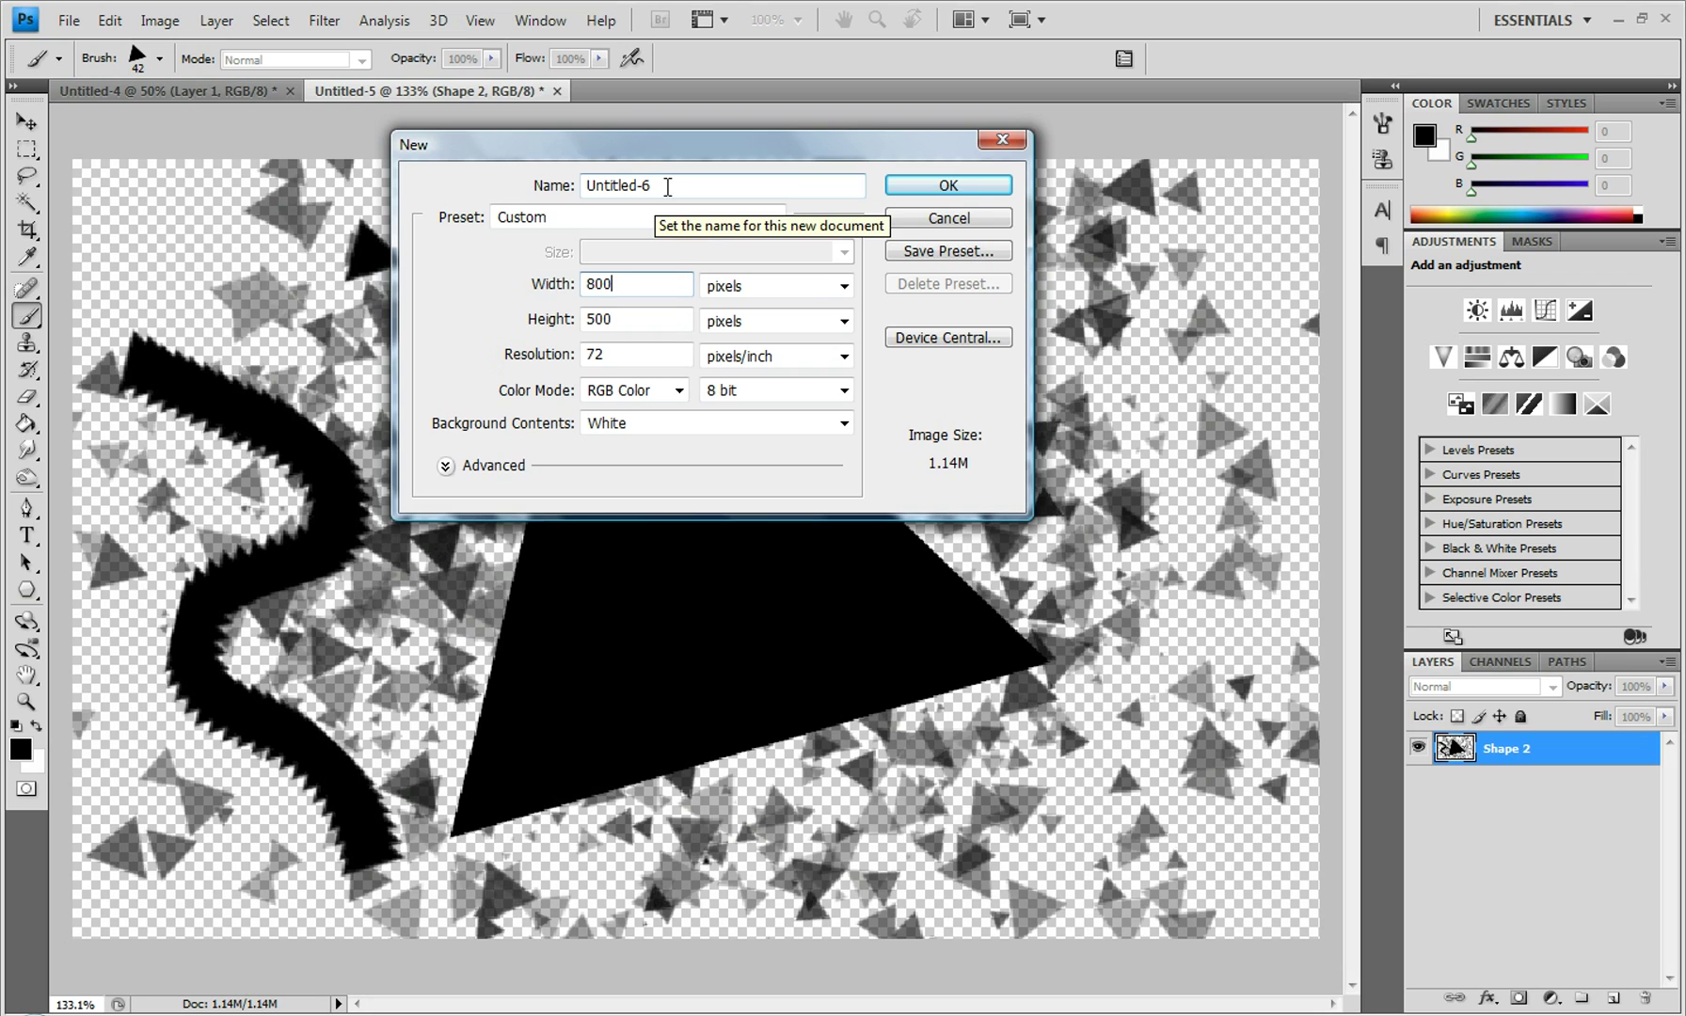
pyautogui.click(669, 426)
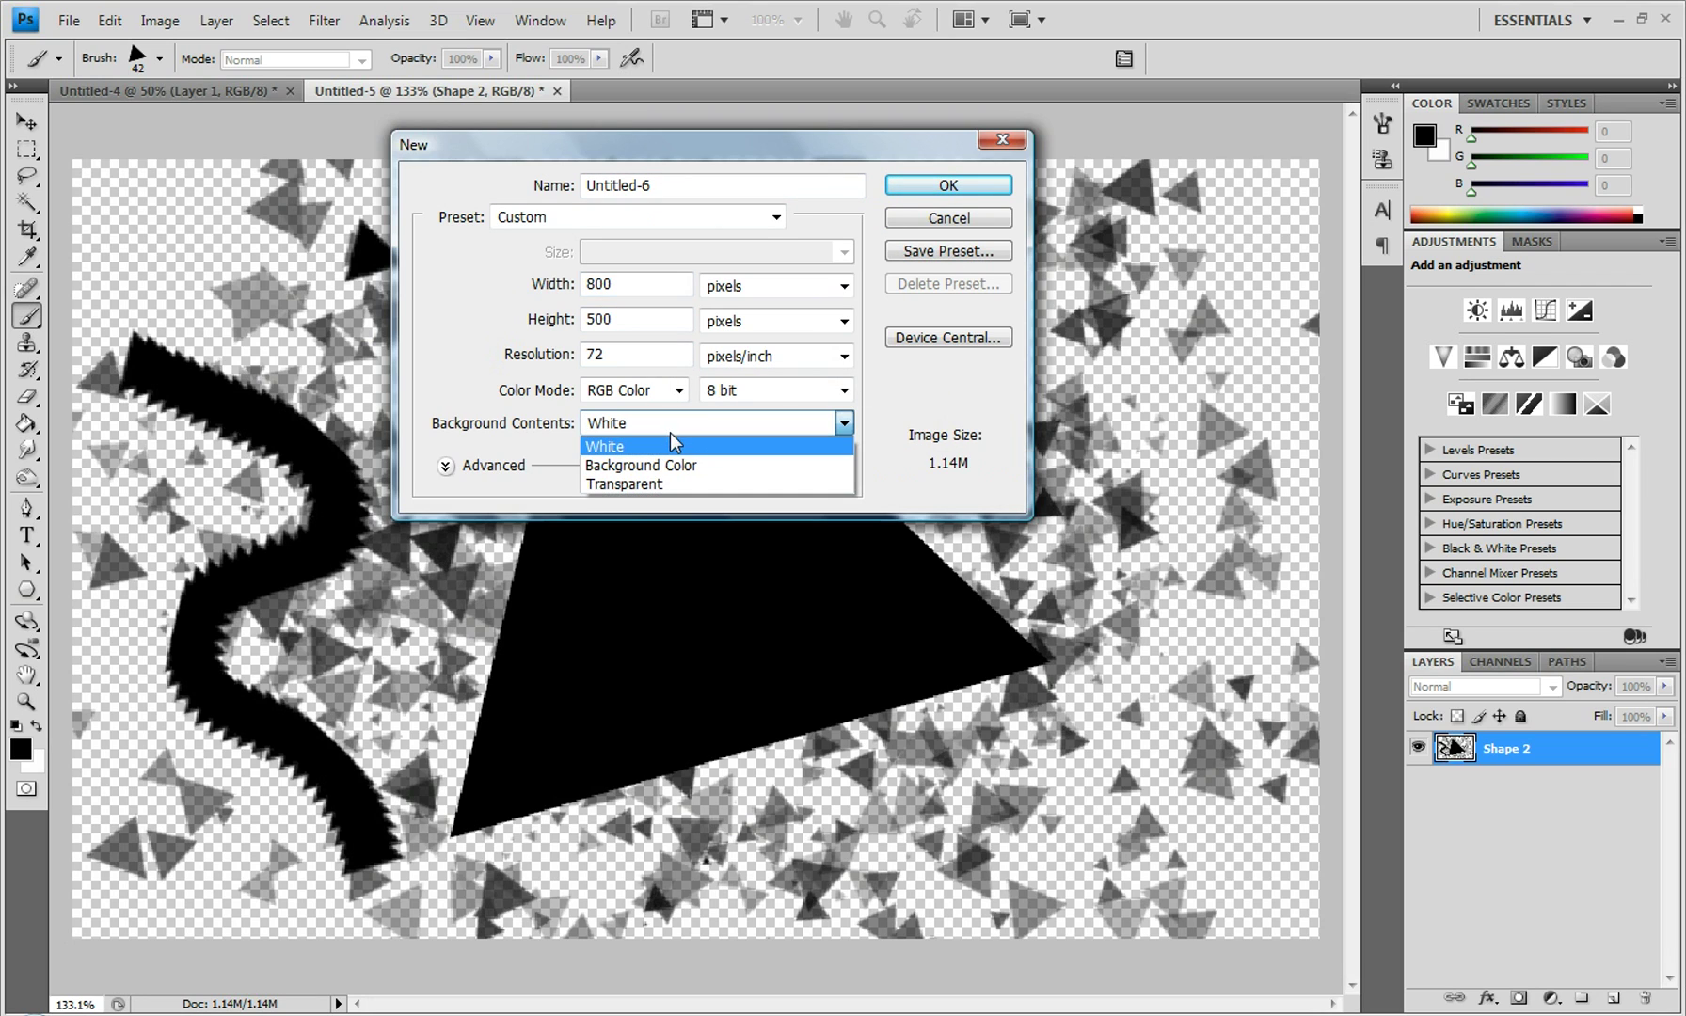
pyautogui.click(655, 486)
# Step: Create the new transparent document and adjust the view zoom
pyautogui.click(969, 186)
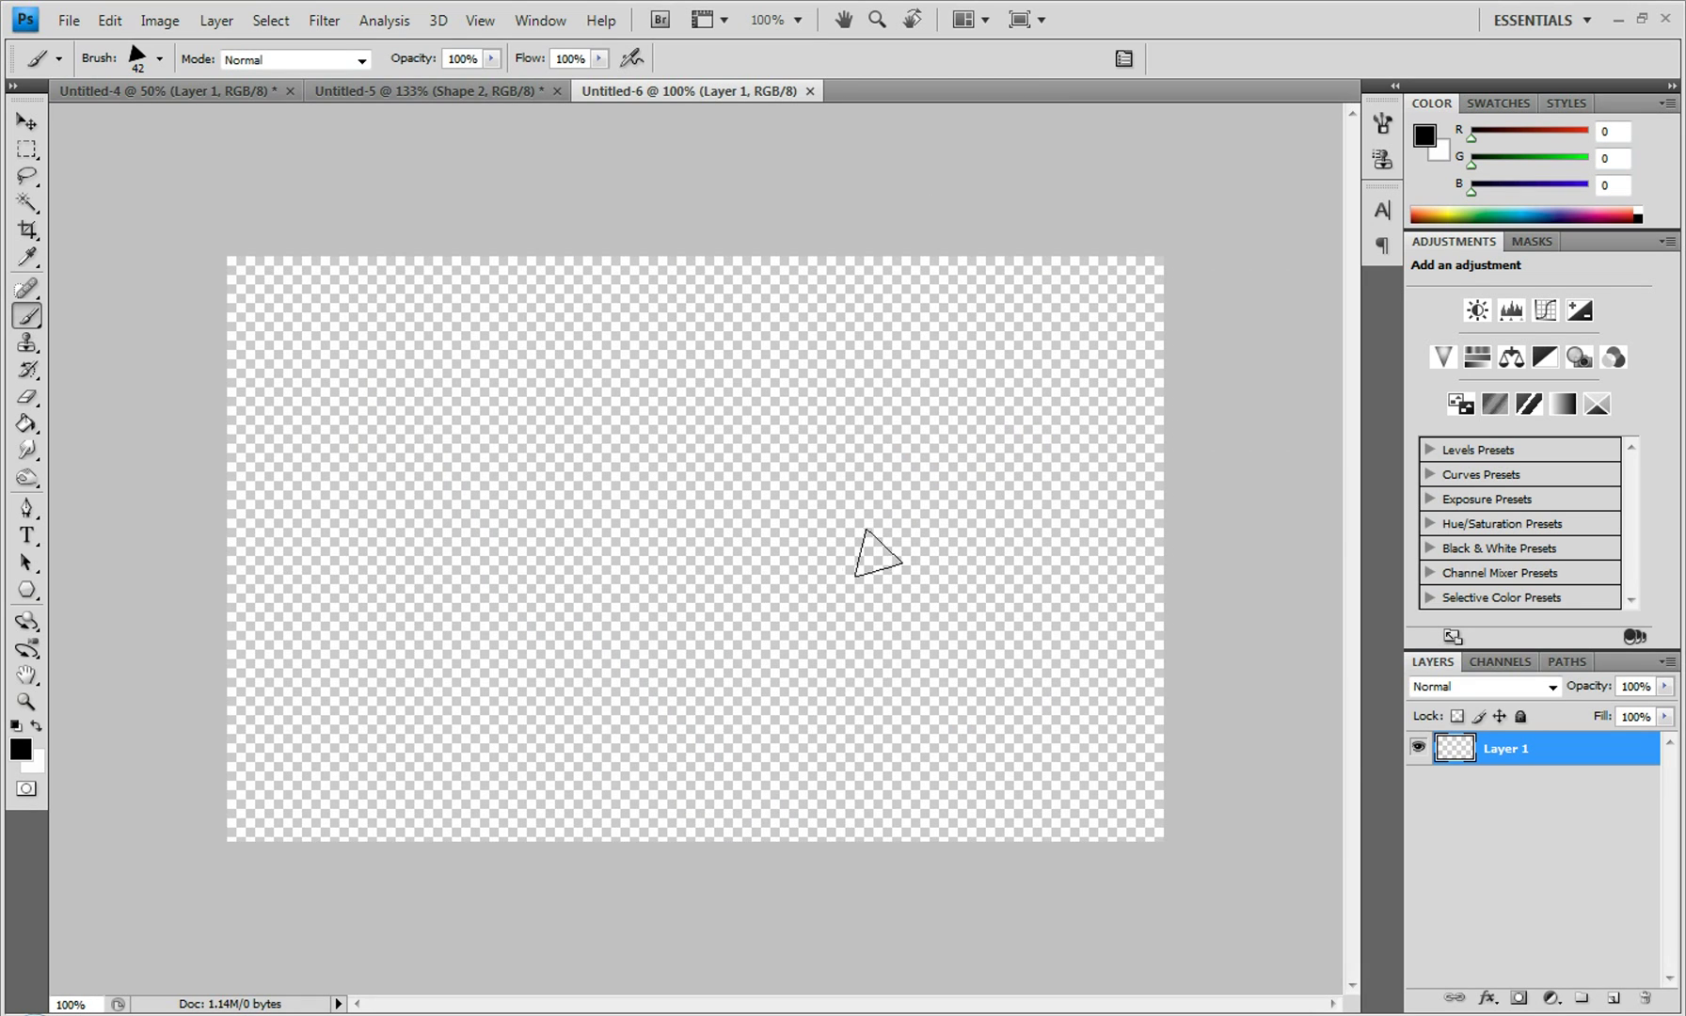
pyautogui.scroll(1, 874, 544)
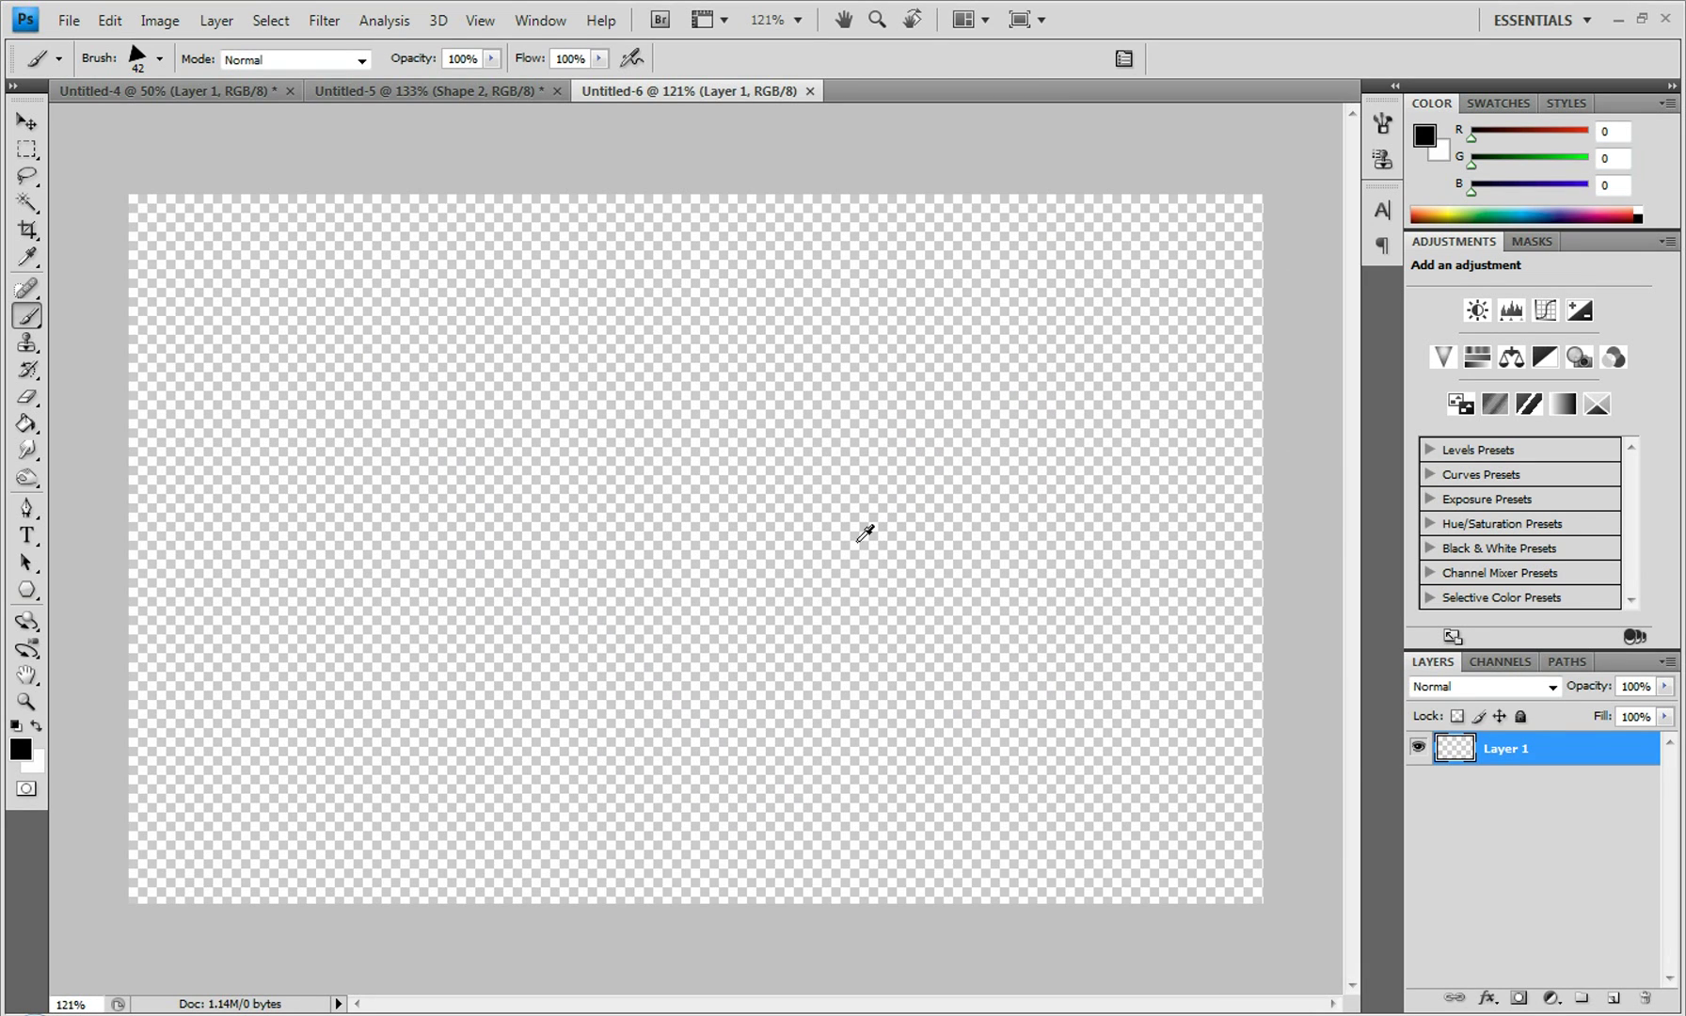
pyautogui.press('alt')
pyautogui.scroll(1, 887, 610)
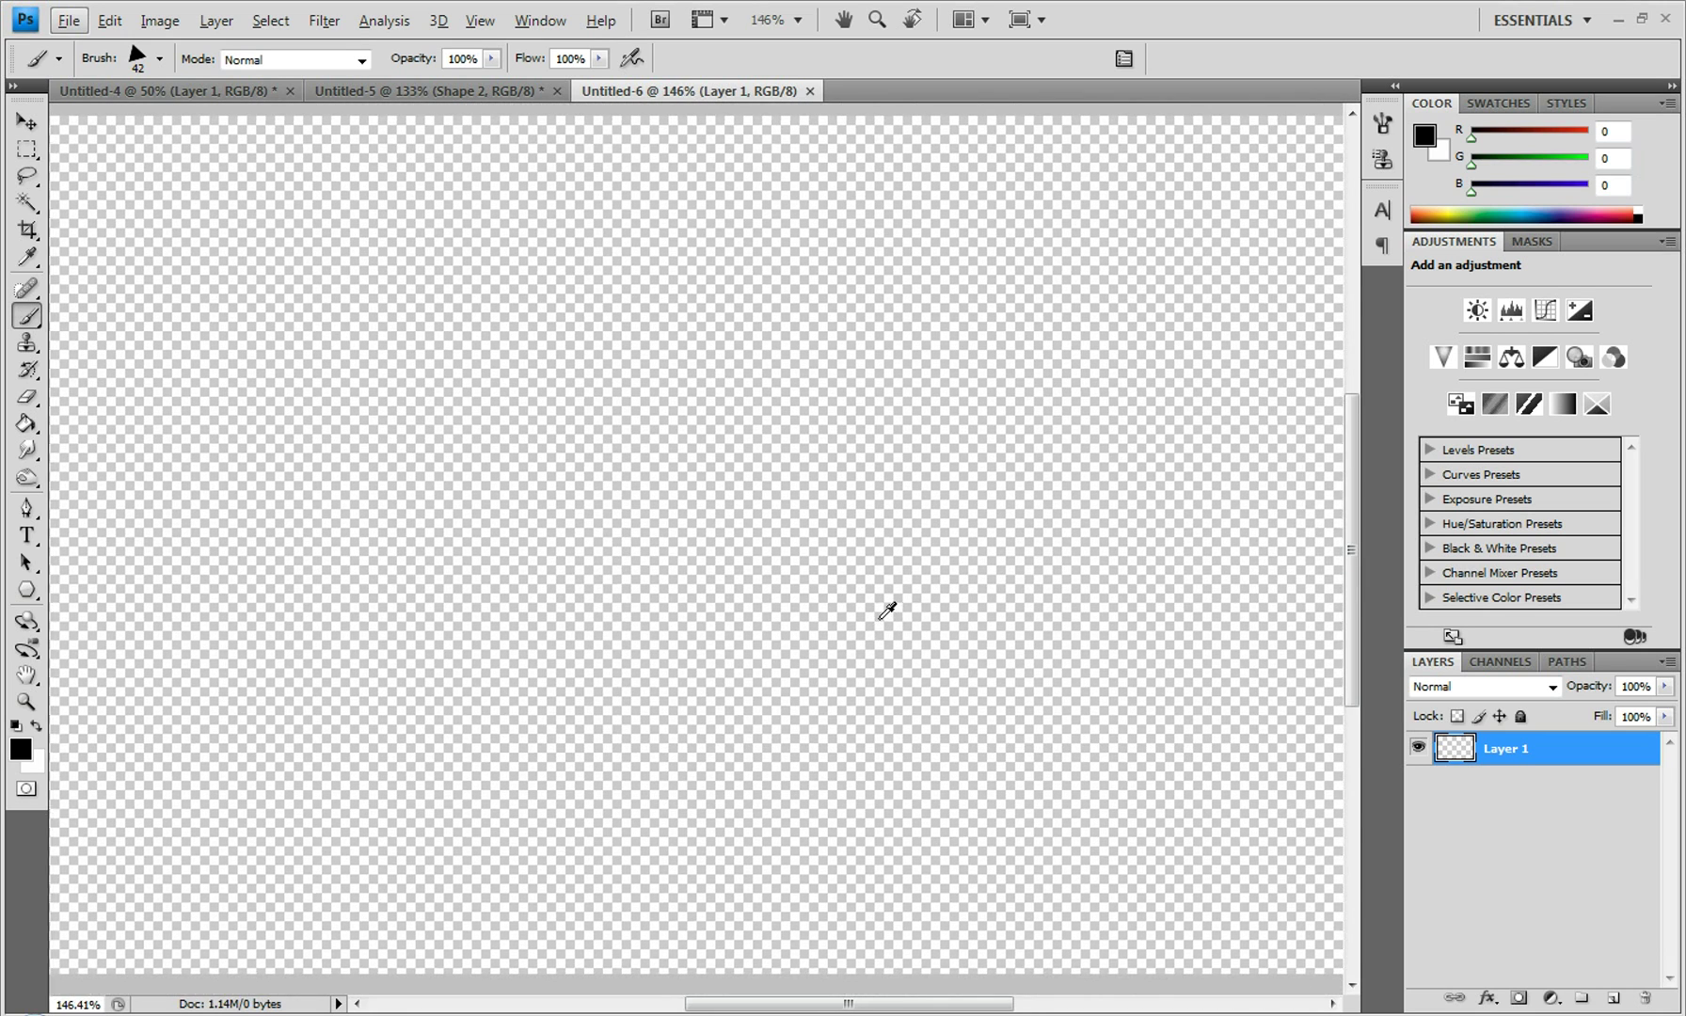
pyautogui.scroll(-1, 887, 611)
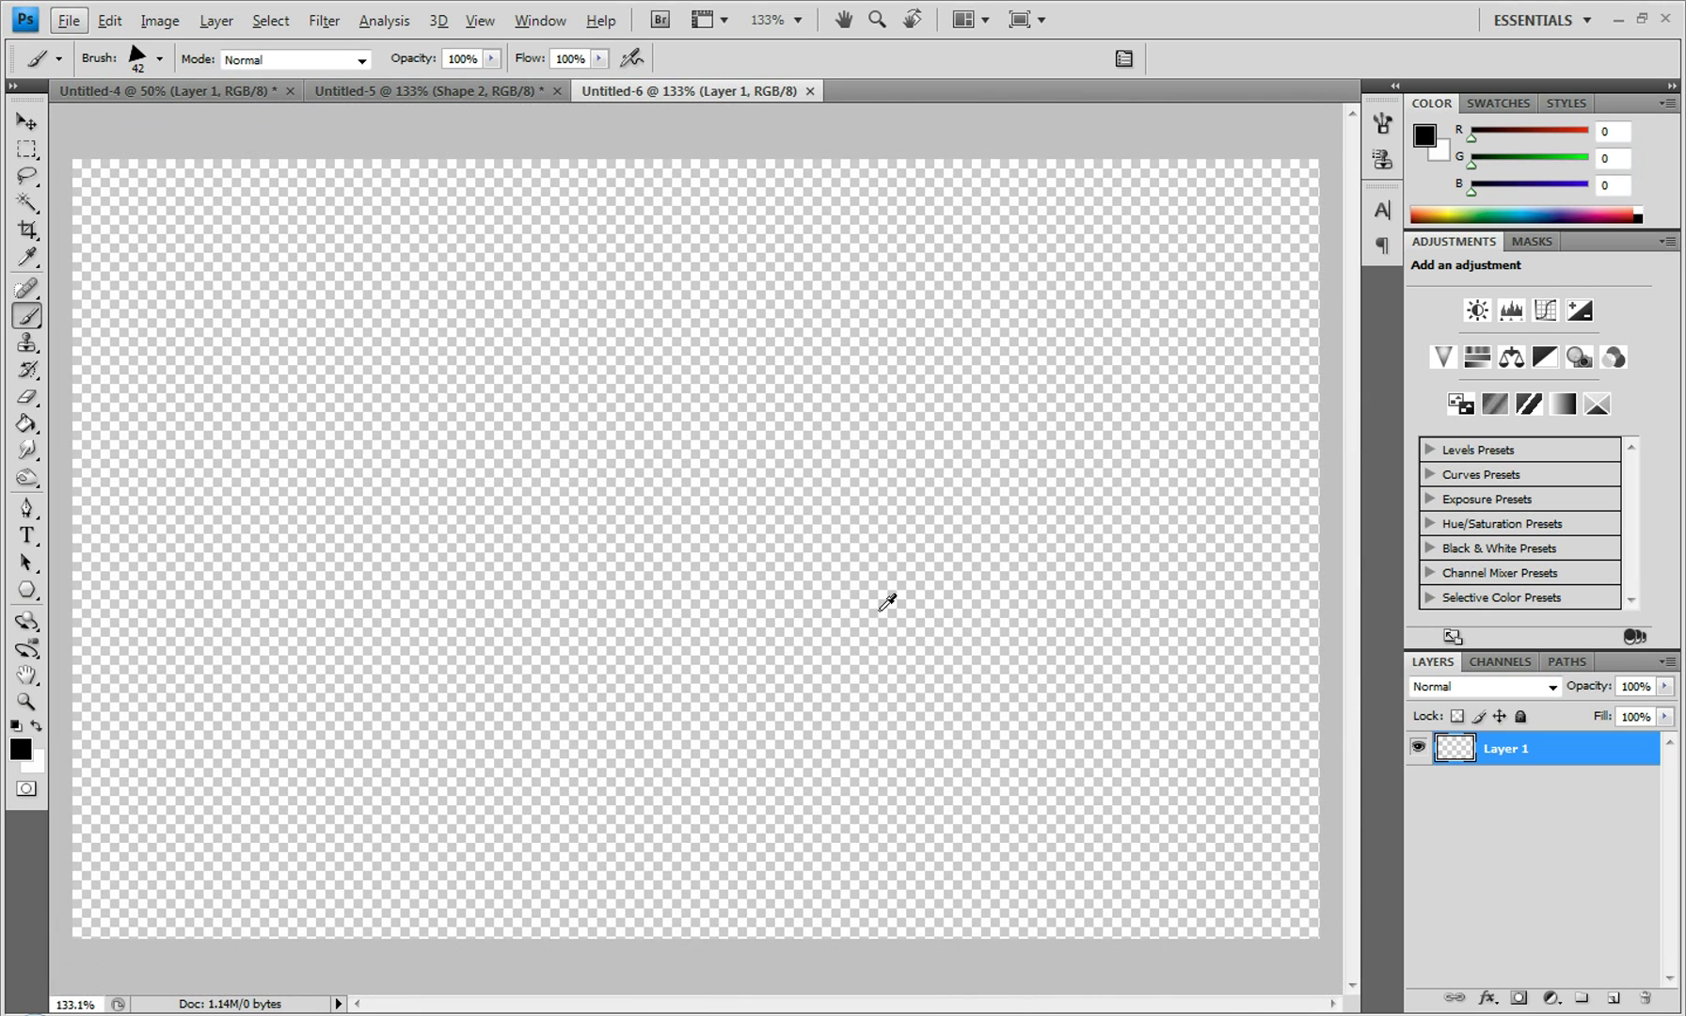
# Step: Select the Polygon tool with 3 sides in Shape layers mode
pyautogui.click(28, 593)
pyautogui.rightClick(29, 593)
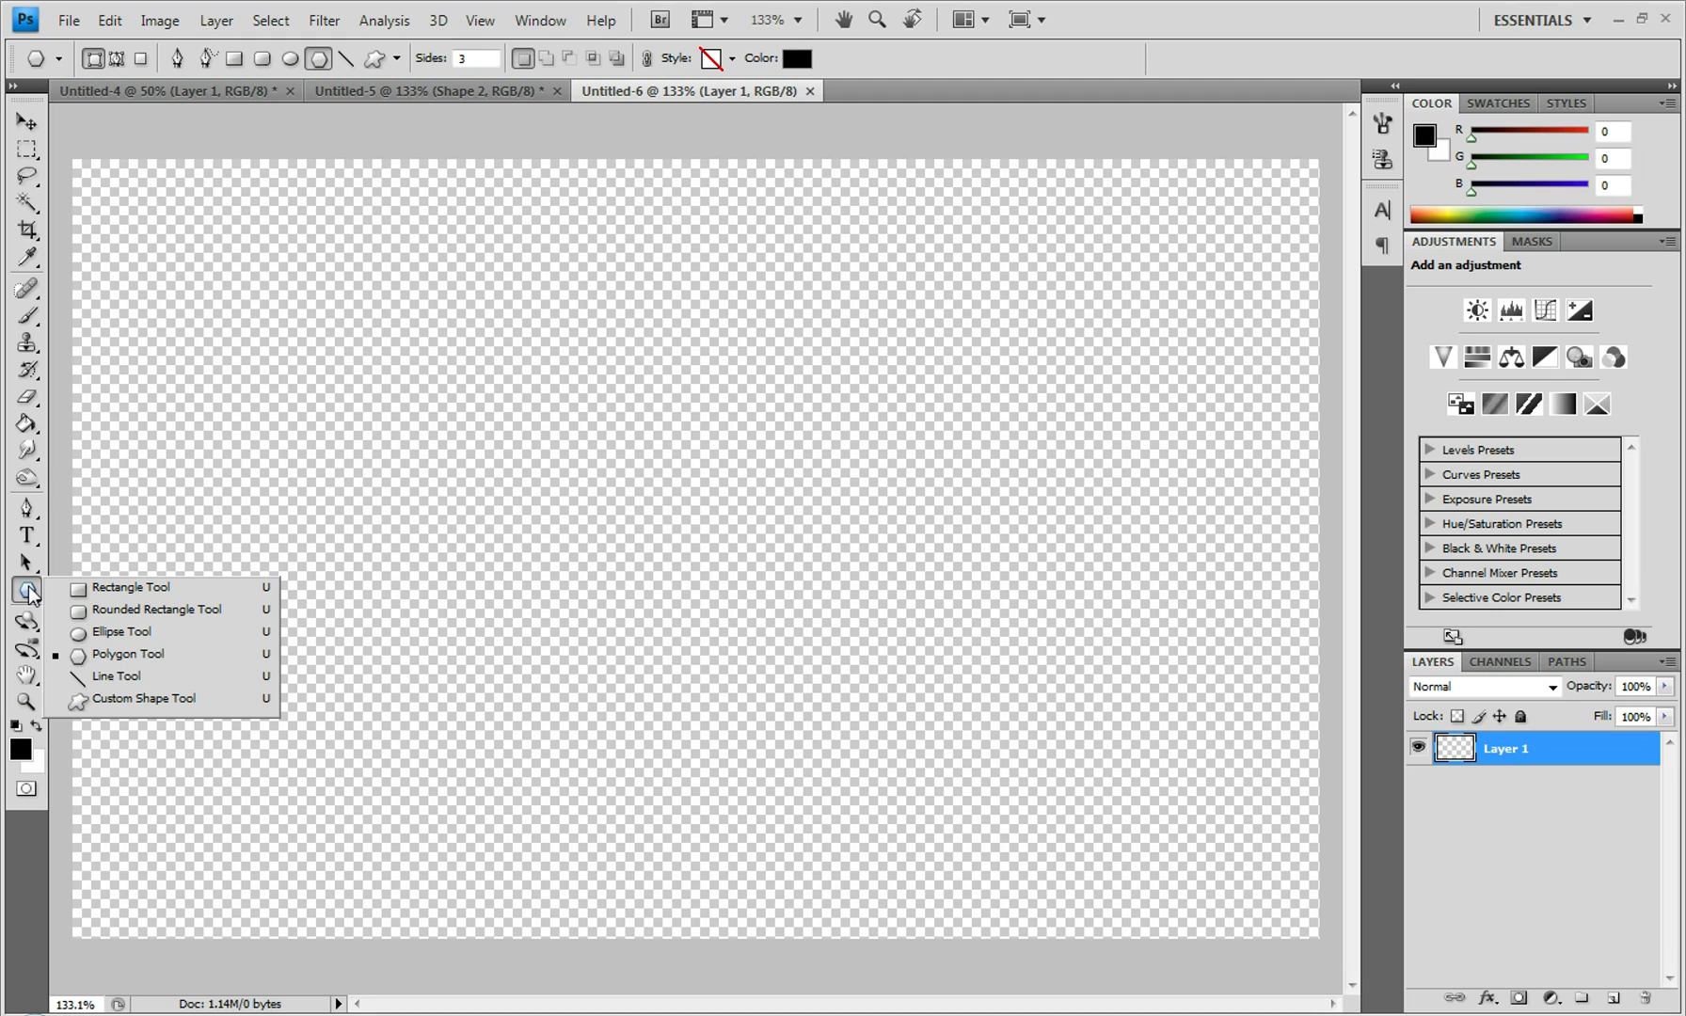
pyautogui.click(109, 656)
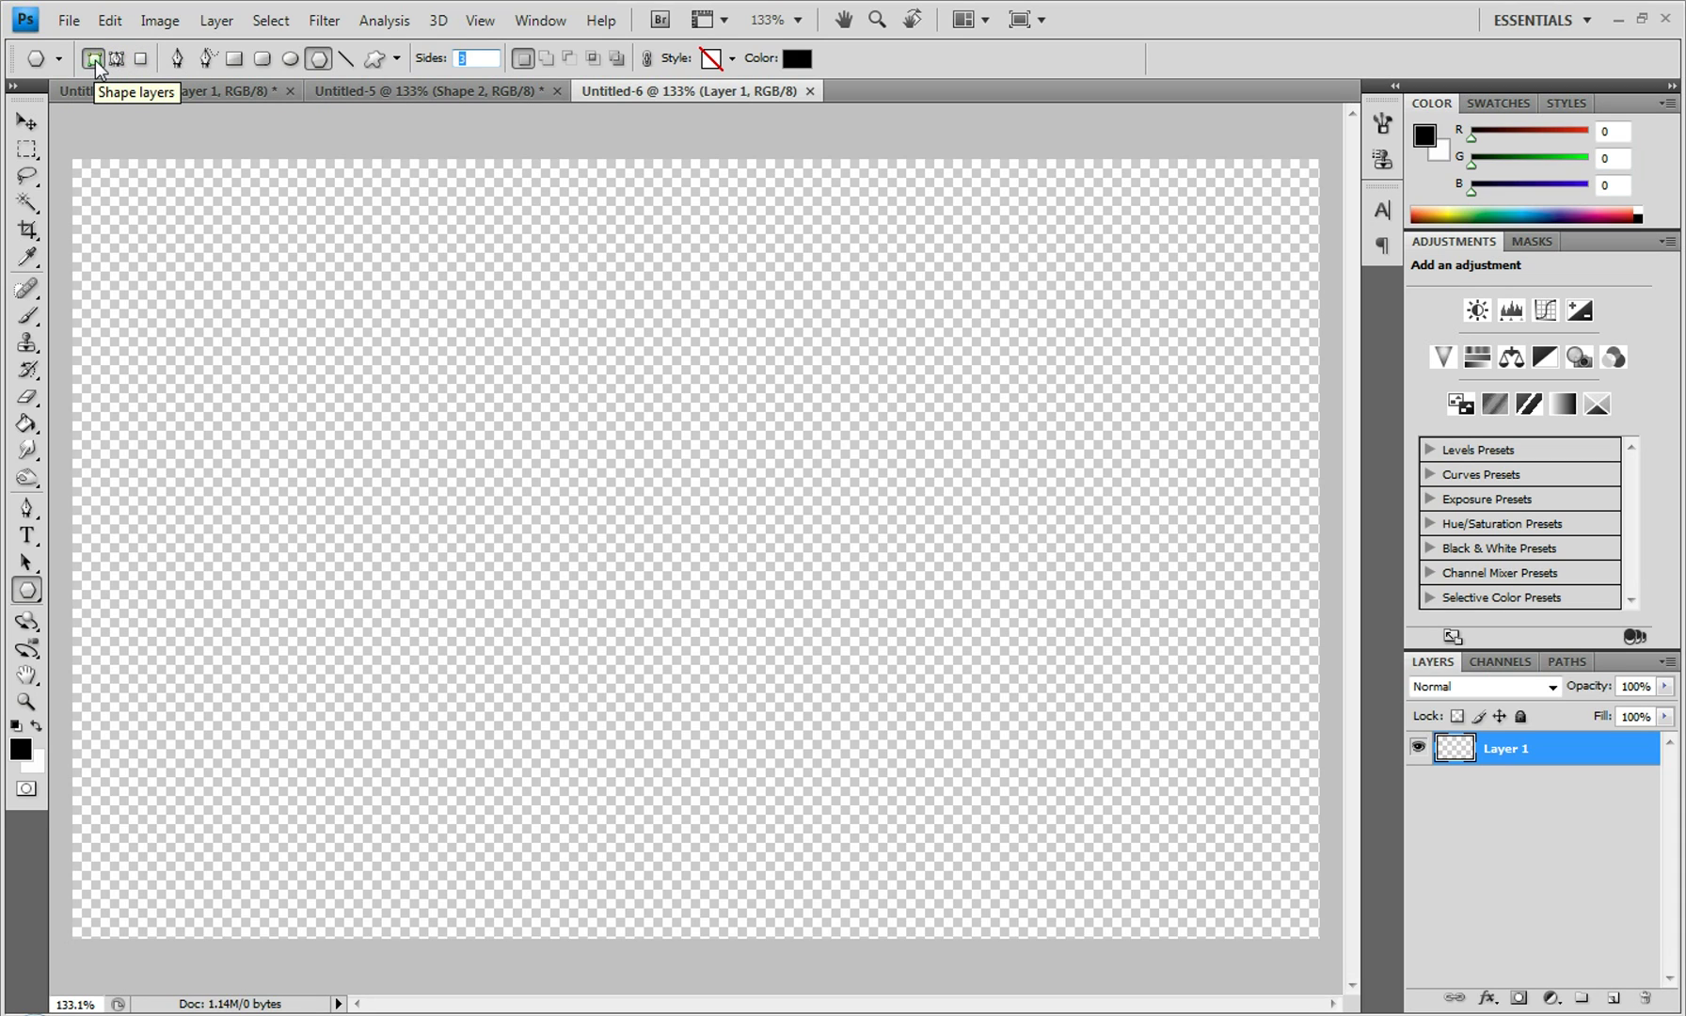
pyautogui.click(140, 58)
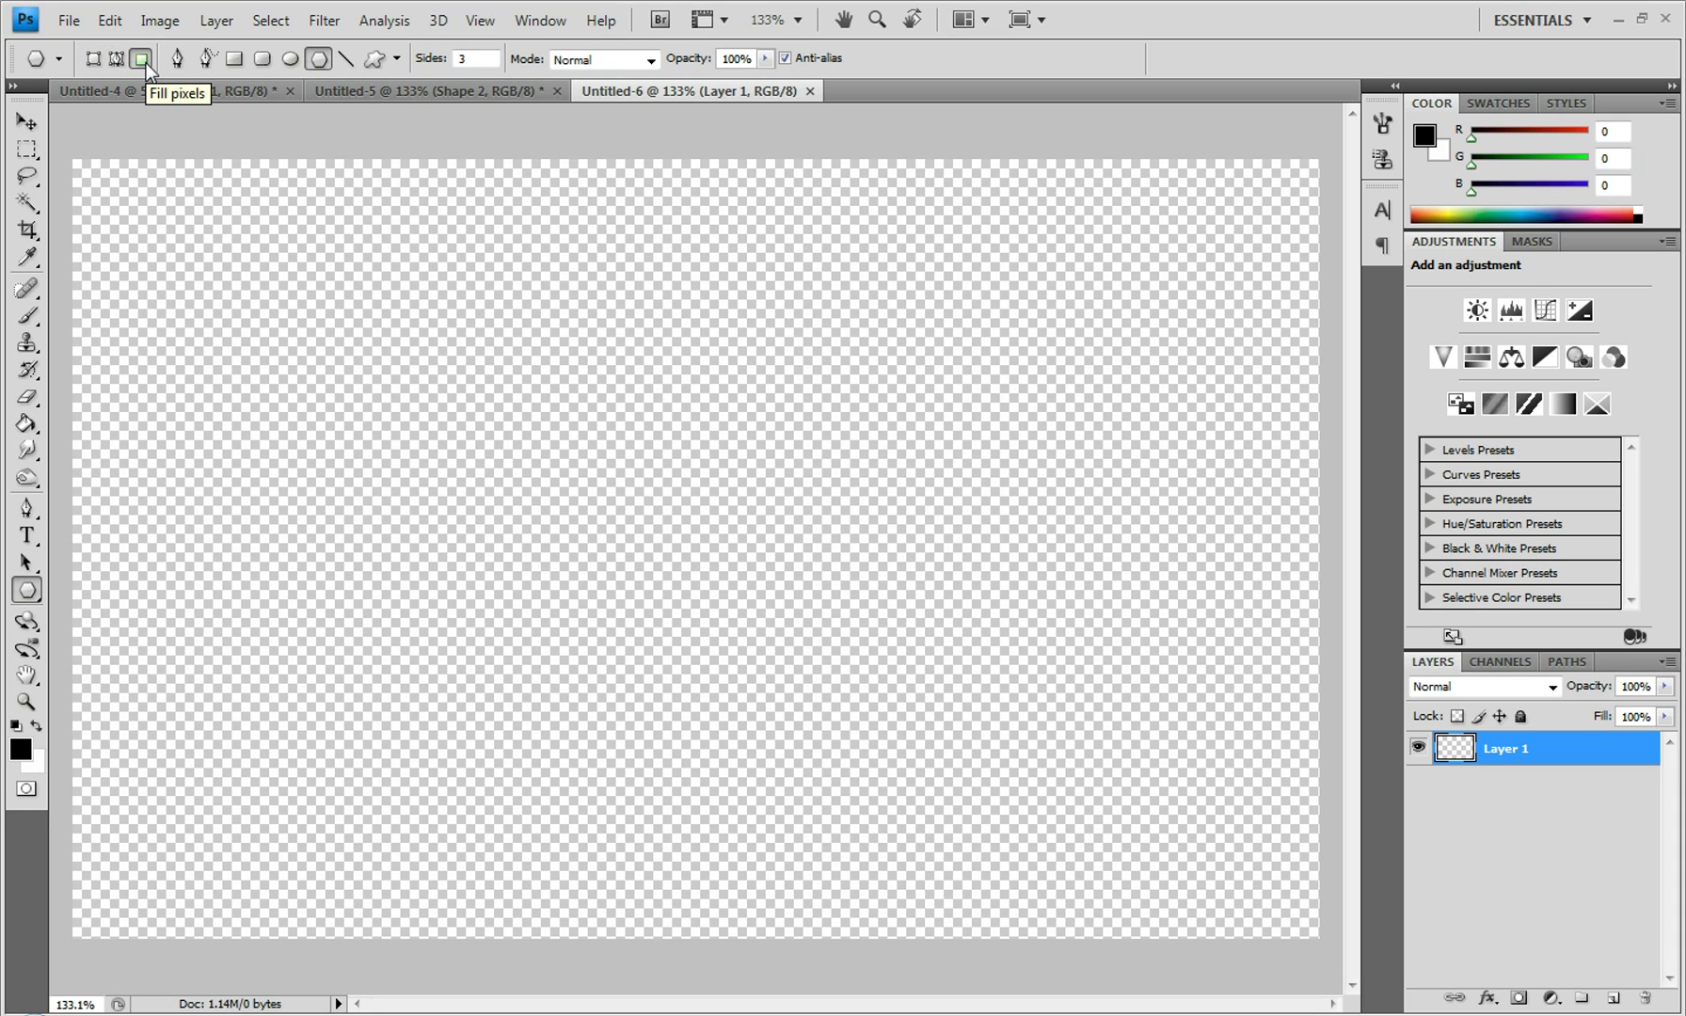
pyautogui.click(94, 60)
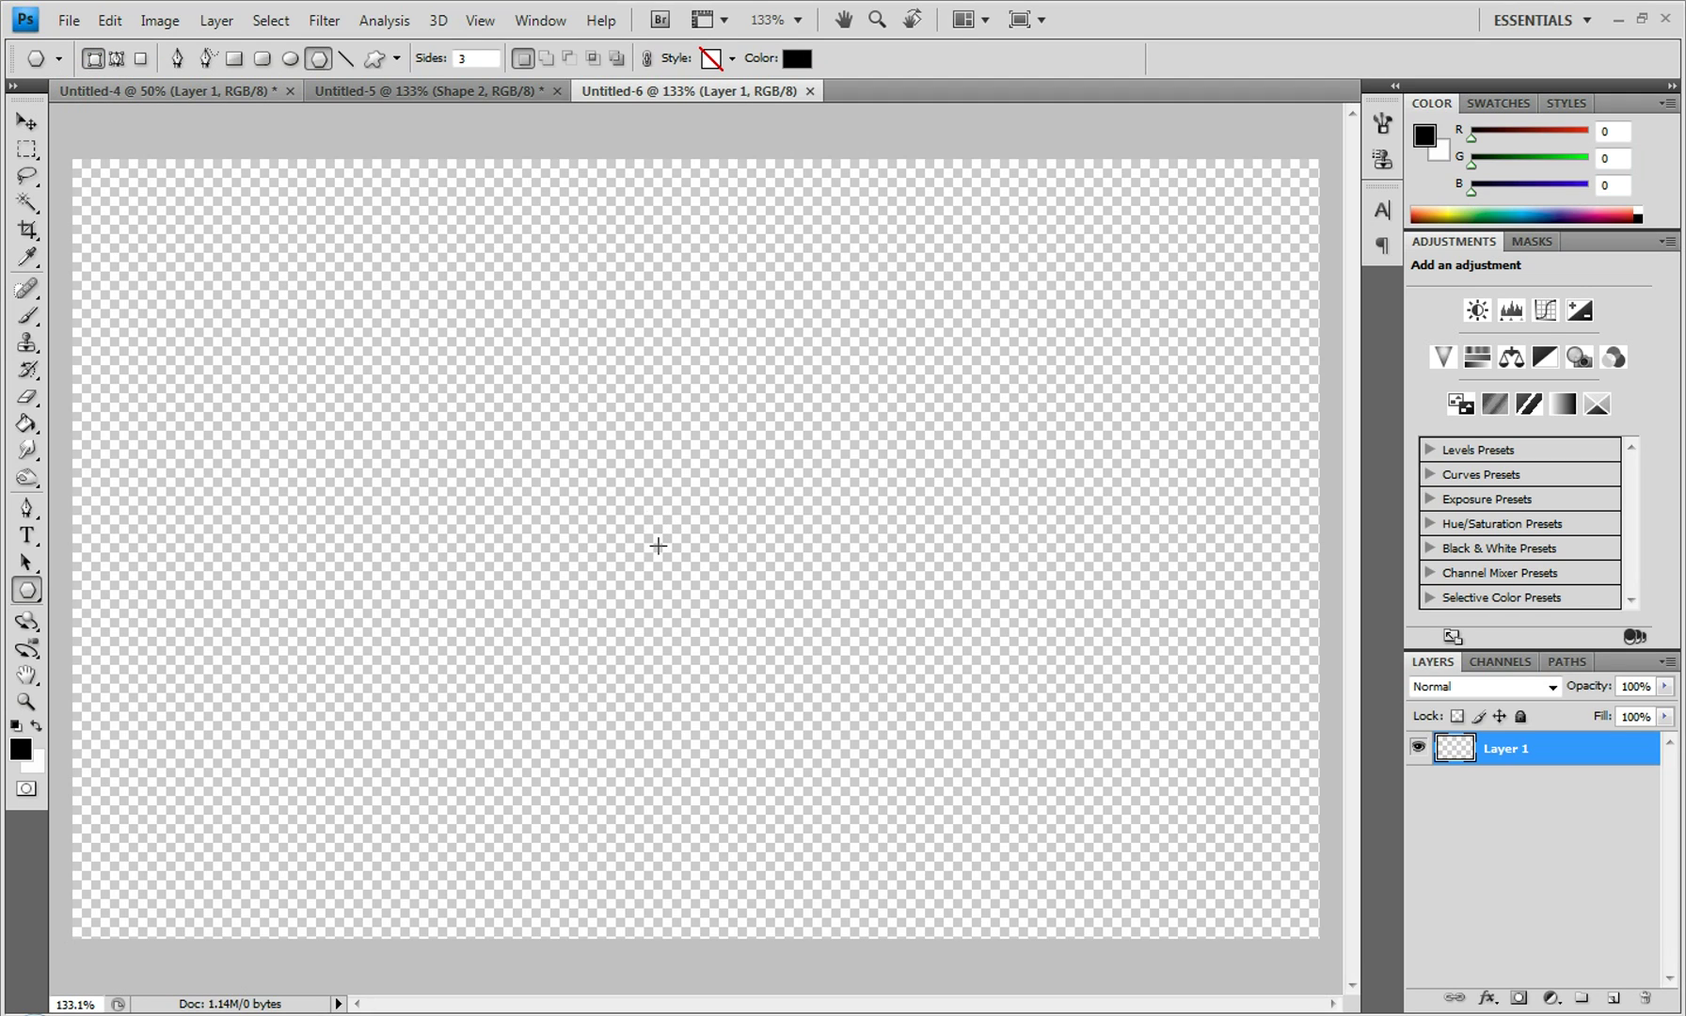
# Step: Drag out a rotated black triangle near the centre and rasterize the Shape 1 layer
pyautogui.moveTo(672, 567); pyautogui.dragTo(902, 589)
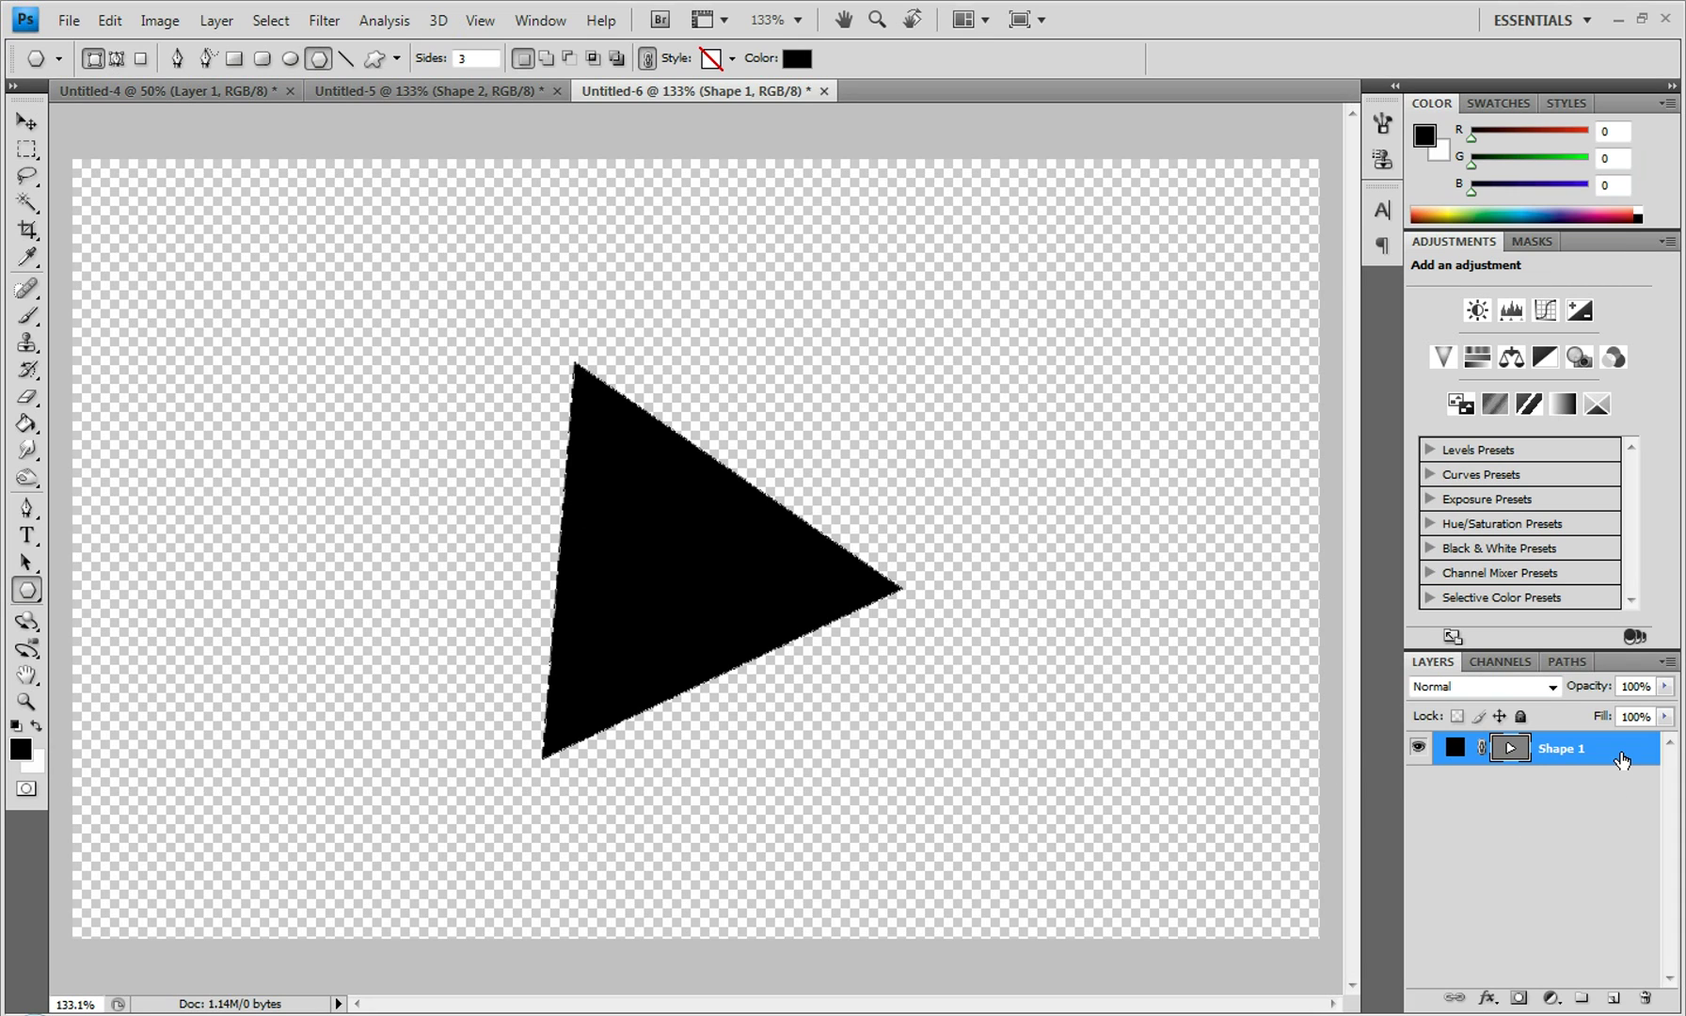
pyautogui.rightClick(1620, 758)
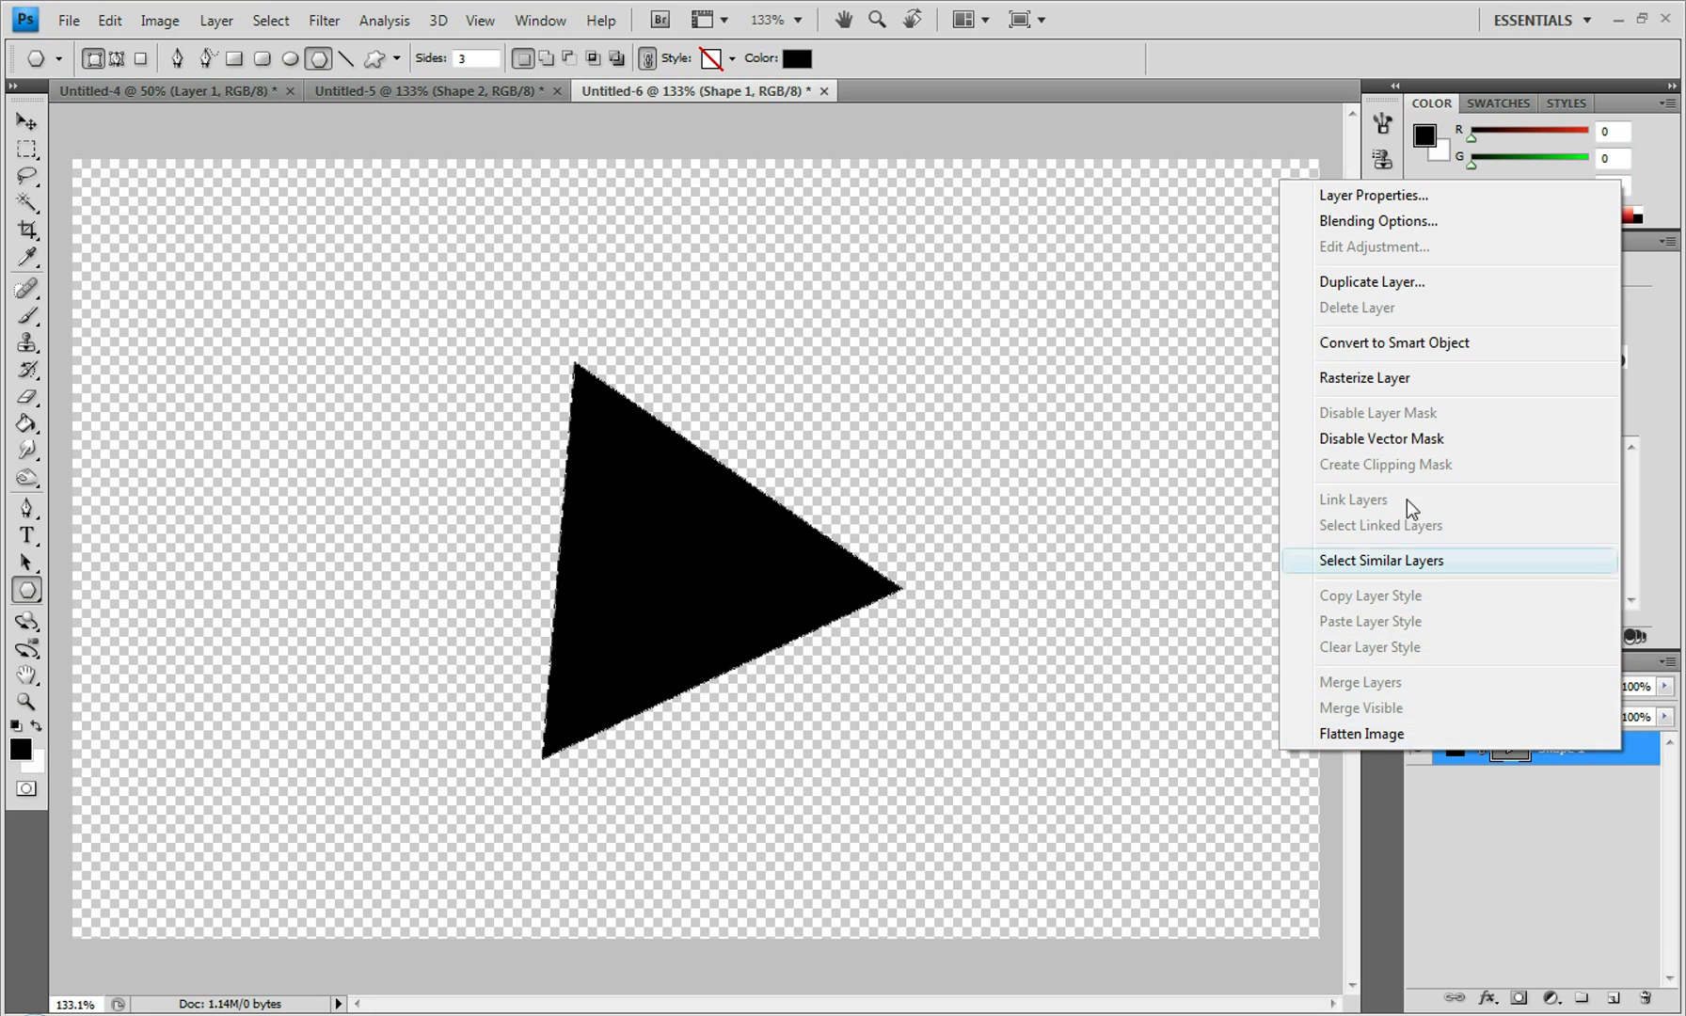
pyautogui.click(1415, 385)
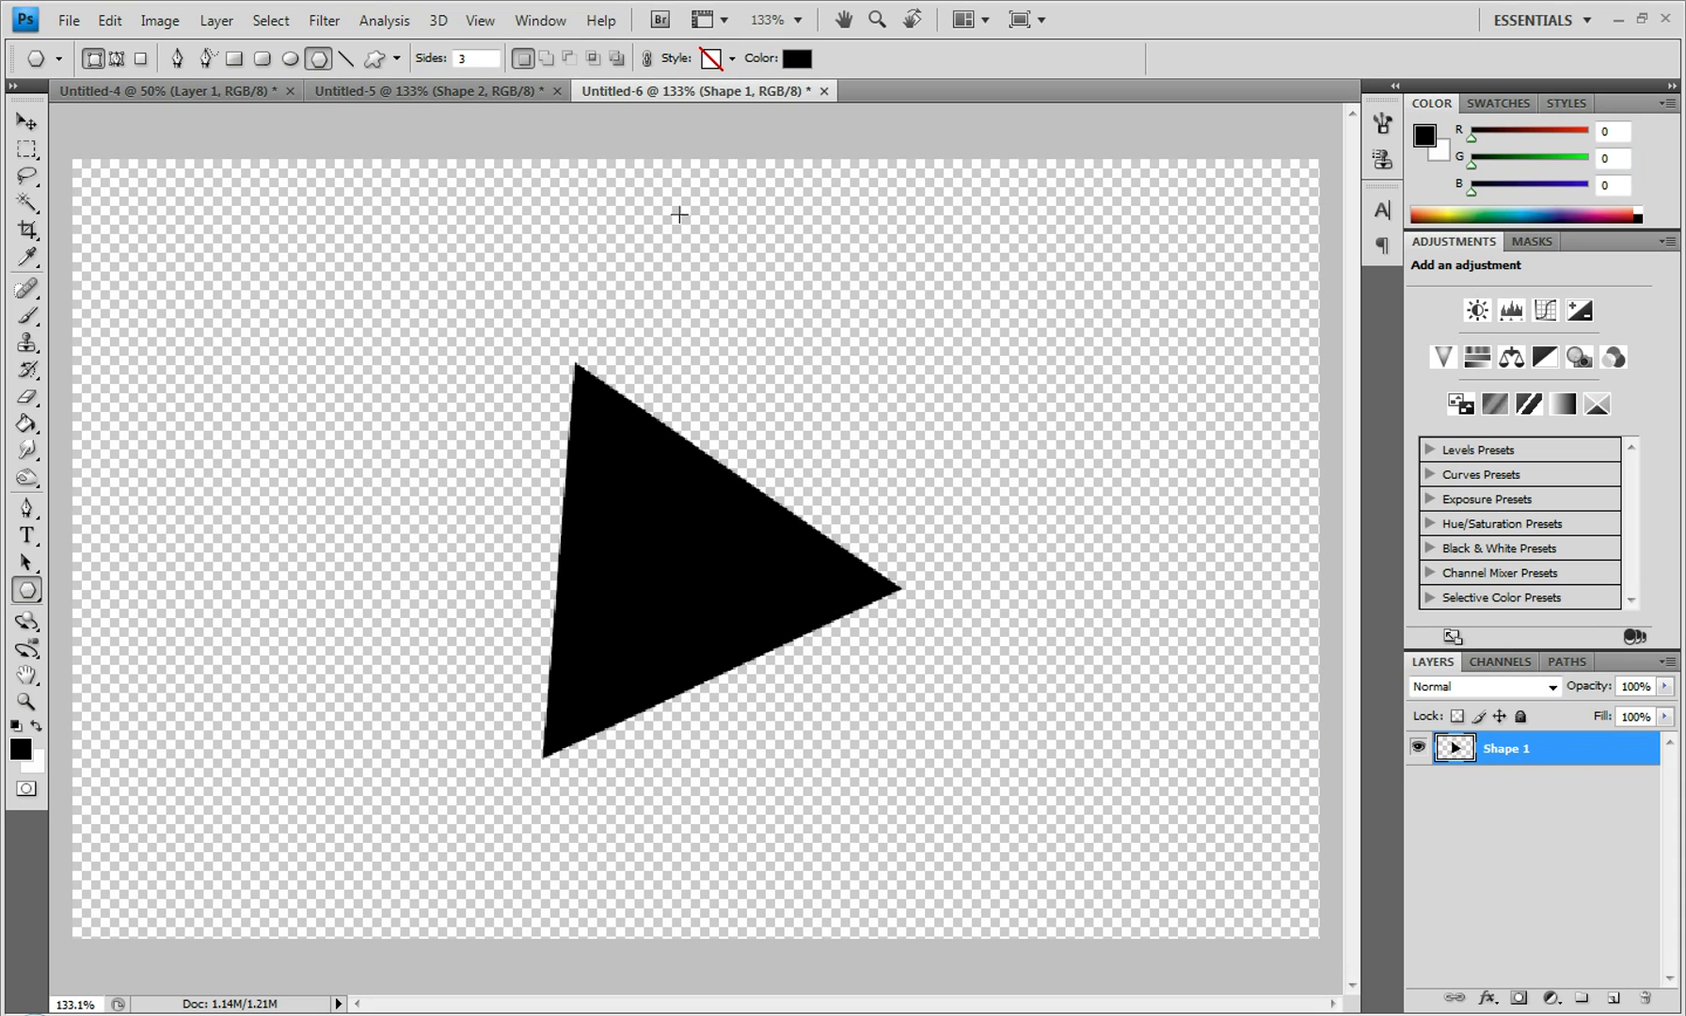
# Step: Define a 255 px brush preset named 'Triangle' from the black triangle
pyautogui.click(119, 27)
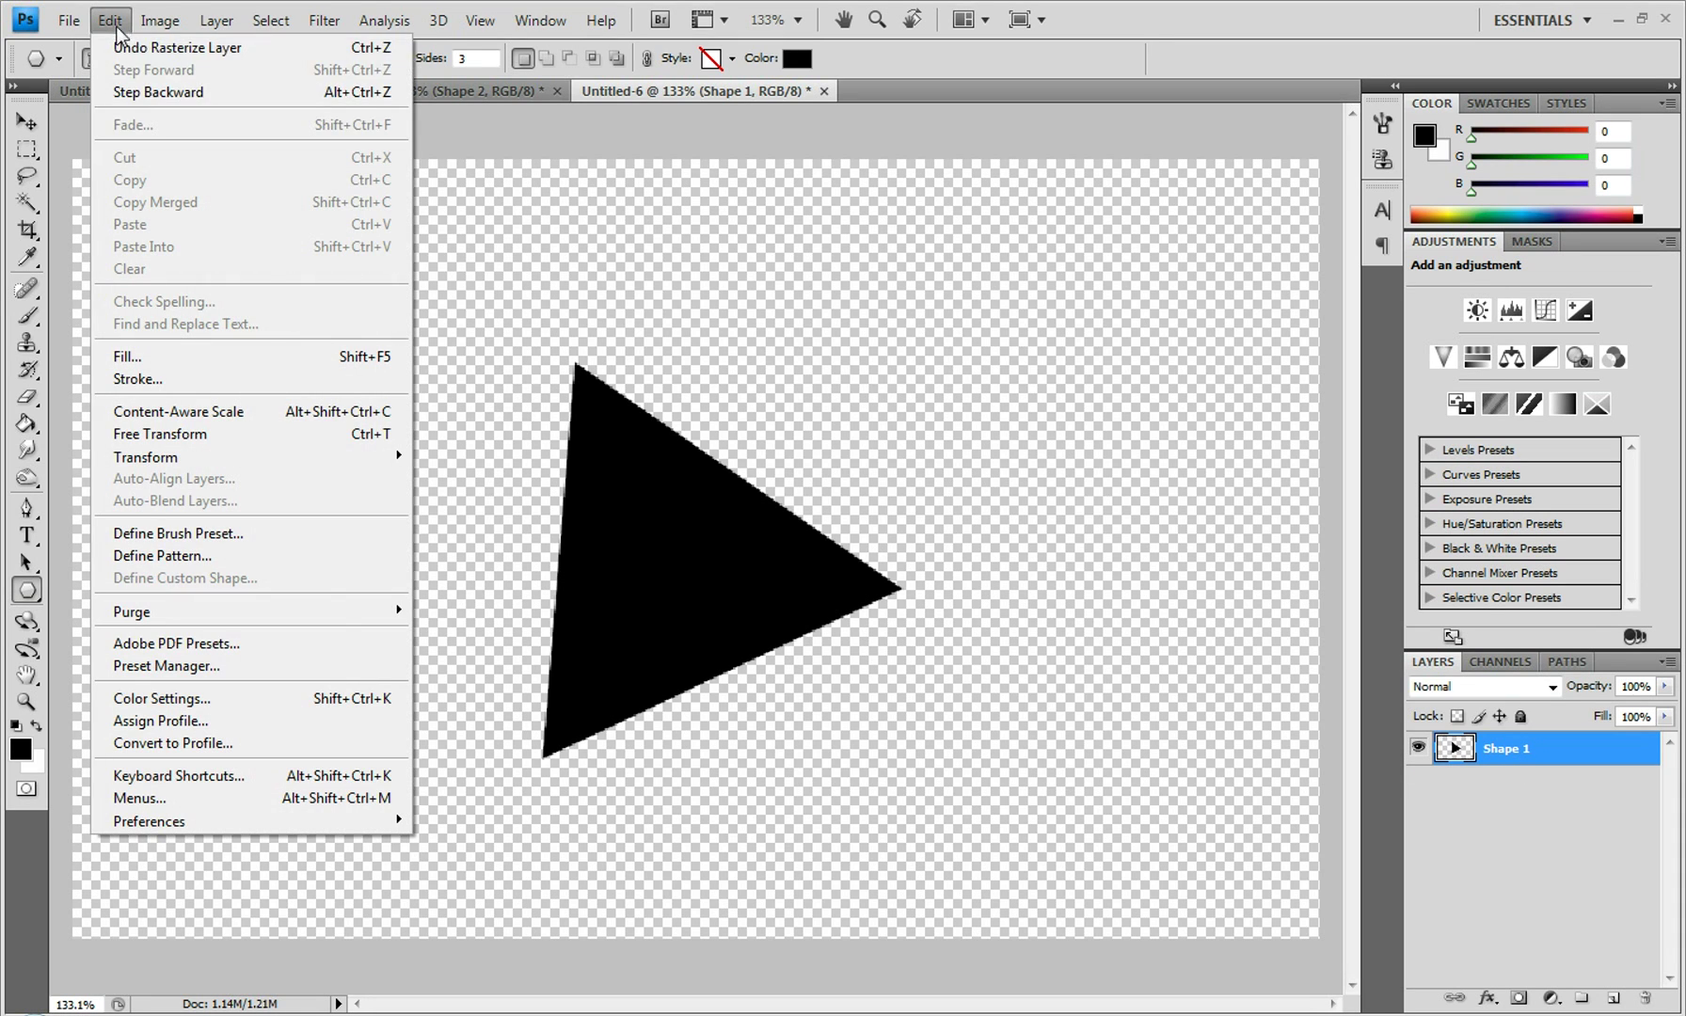
pyautogui.click(233, 540)
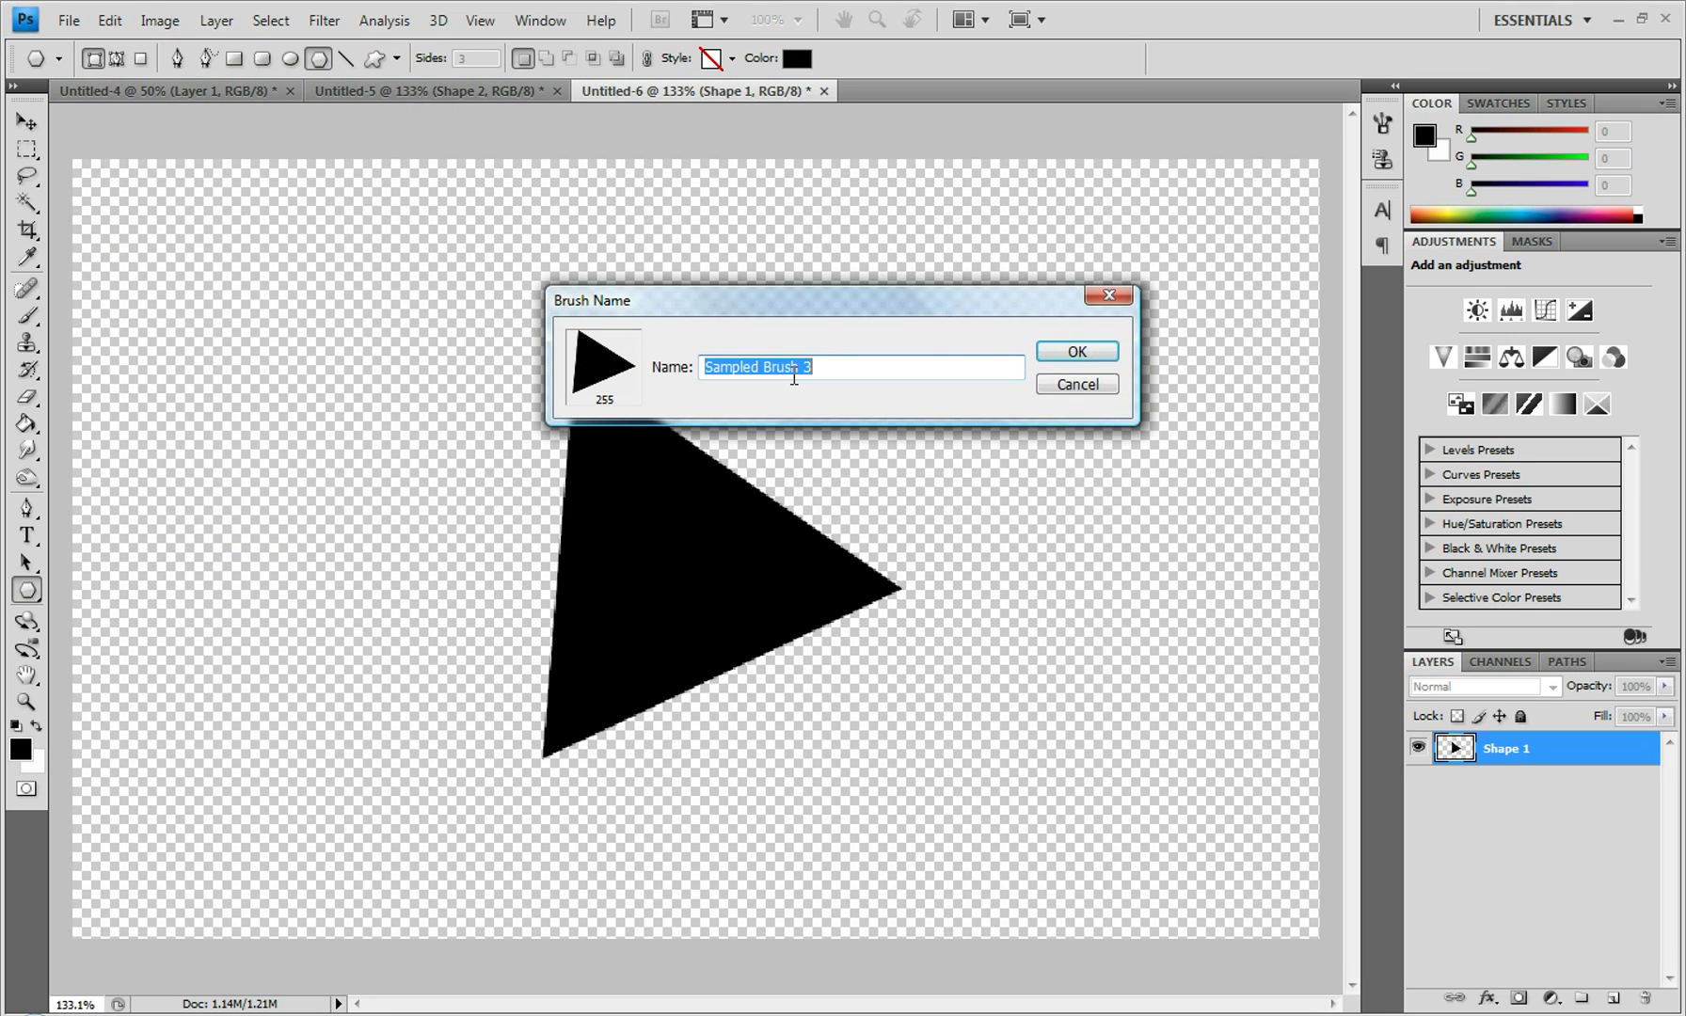
pyautogui.write('Triangle')
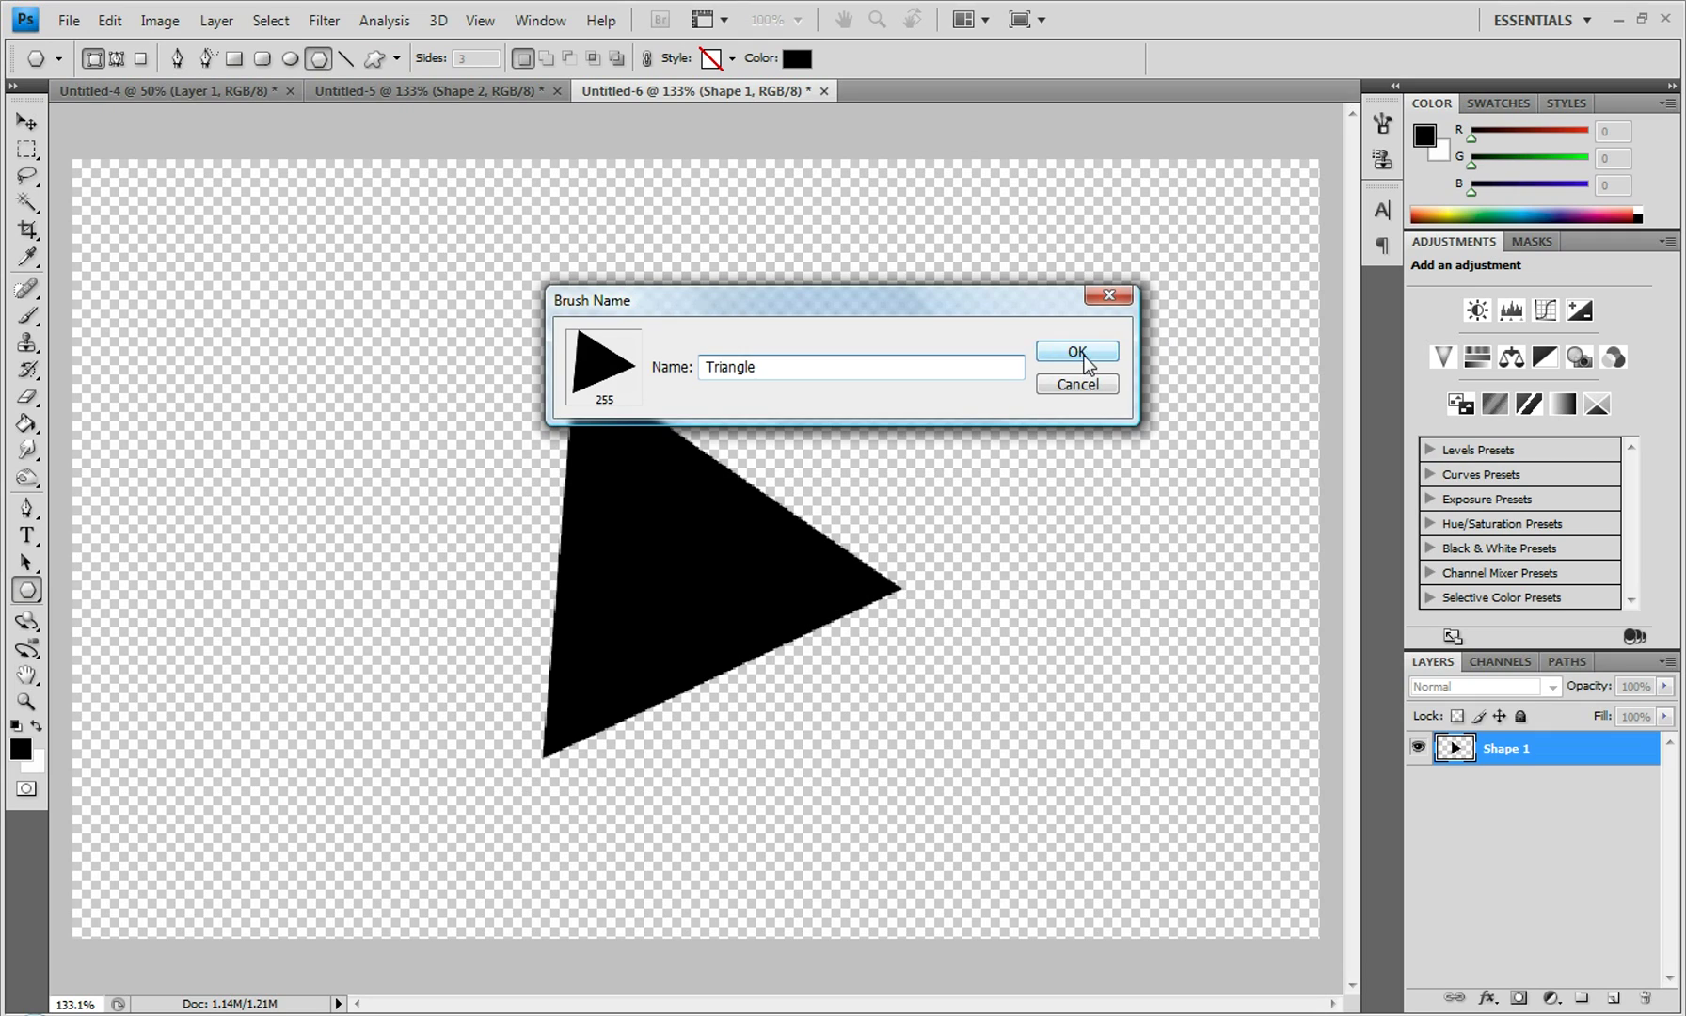
pyautogui.click(1087, 362)
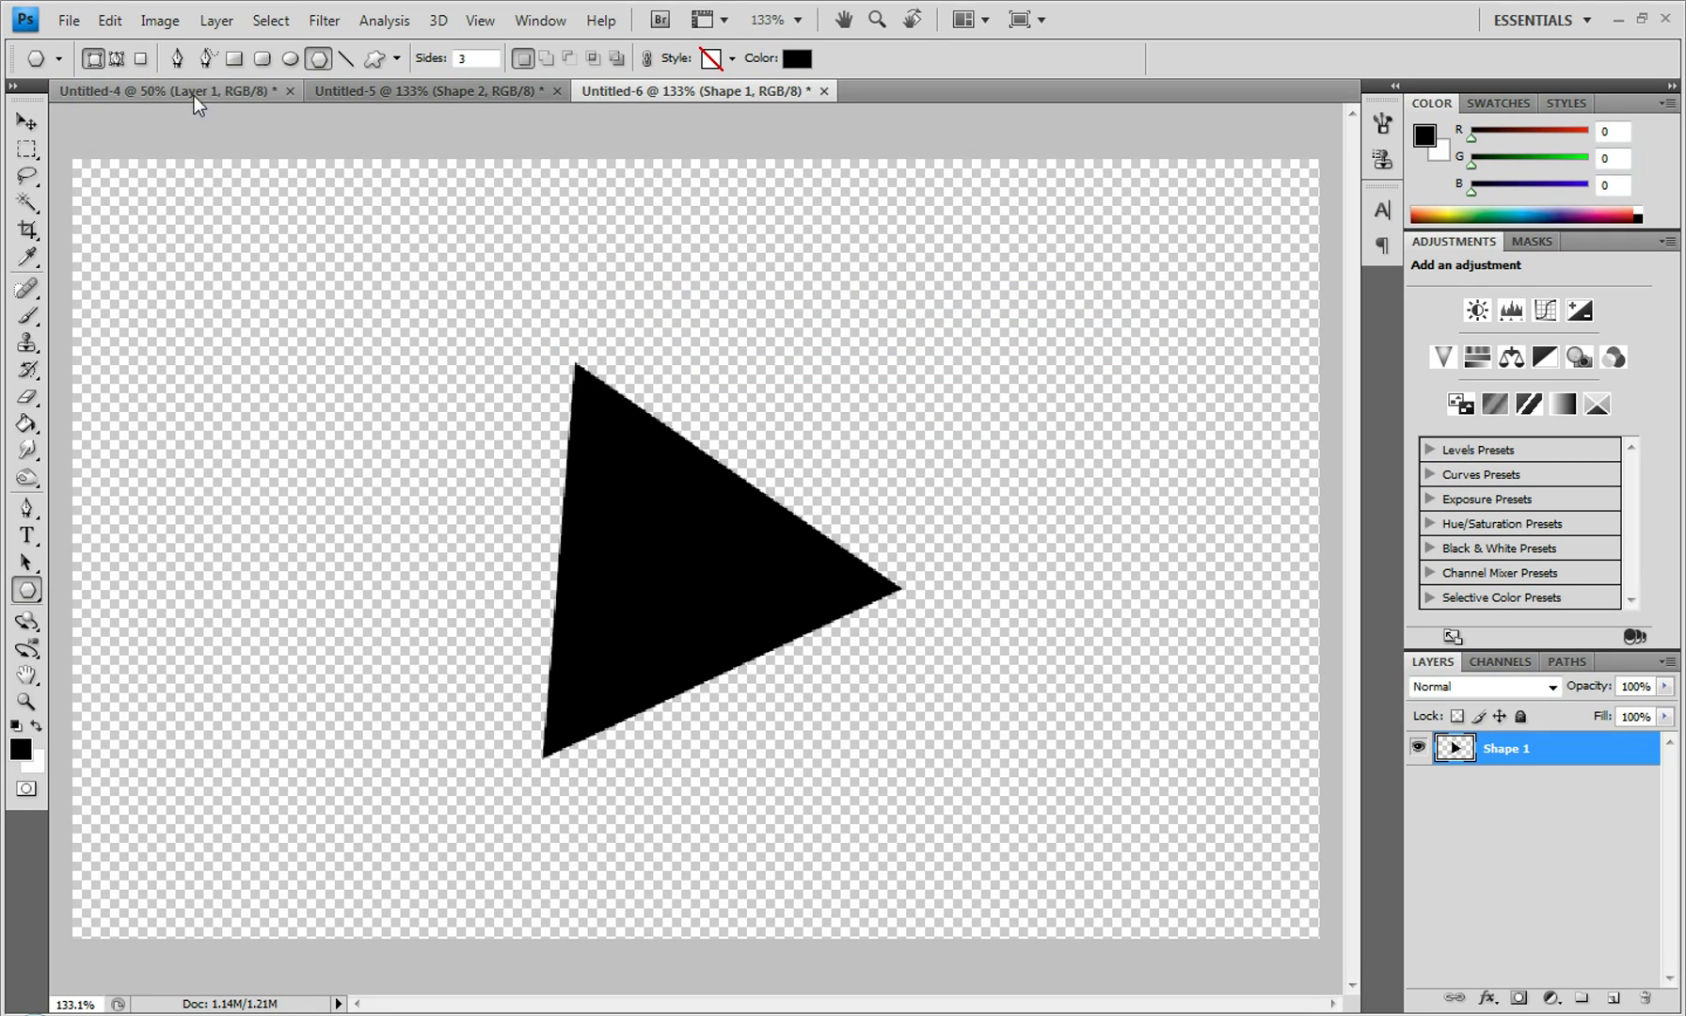
# Step: Select the Brush tool with the 255 px Triangle preset
pyautogui.click(31, 311)
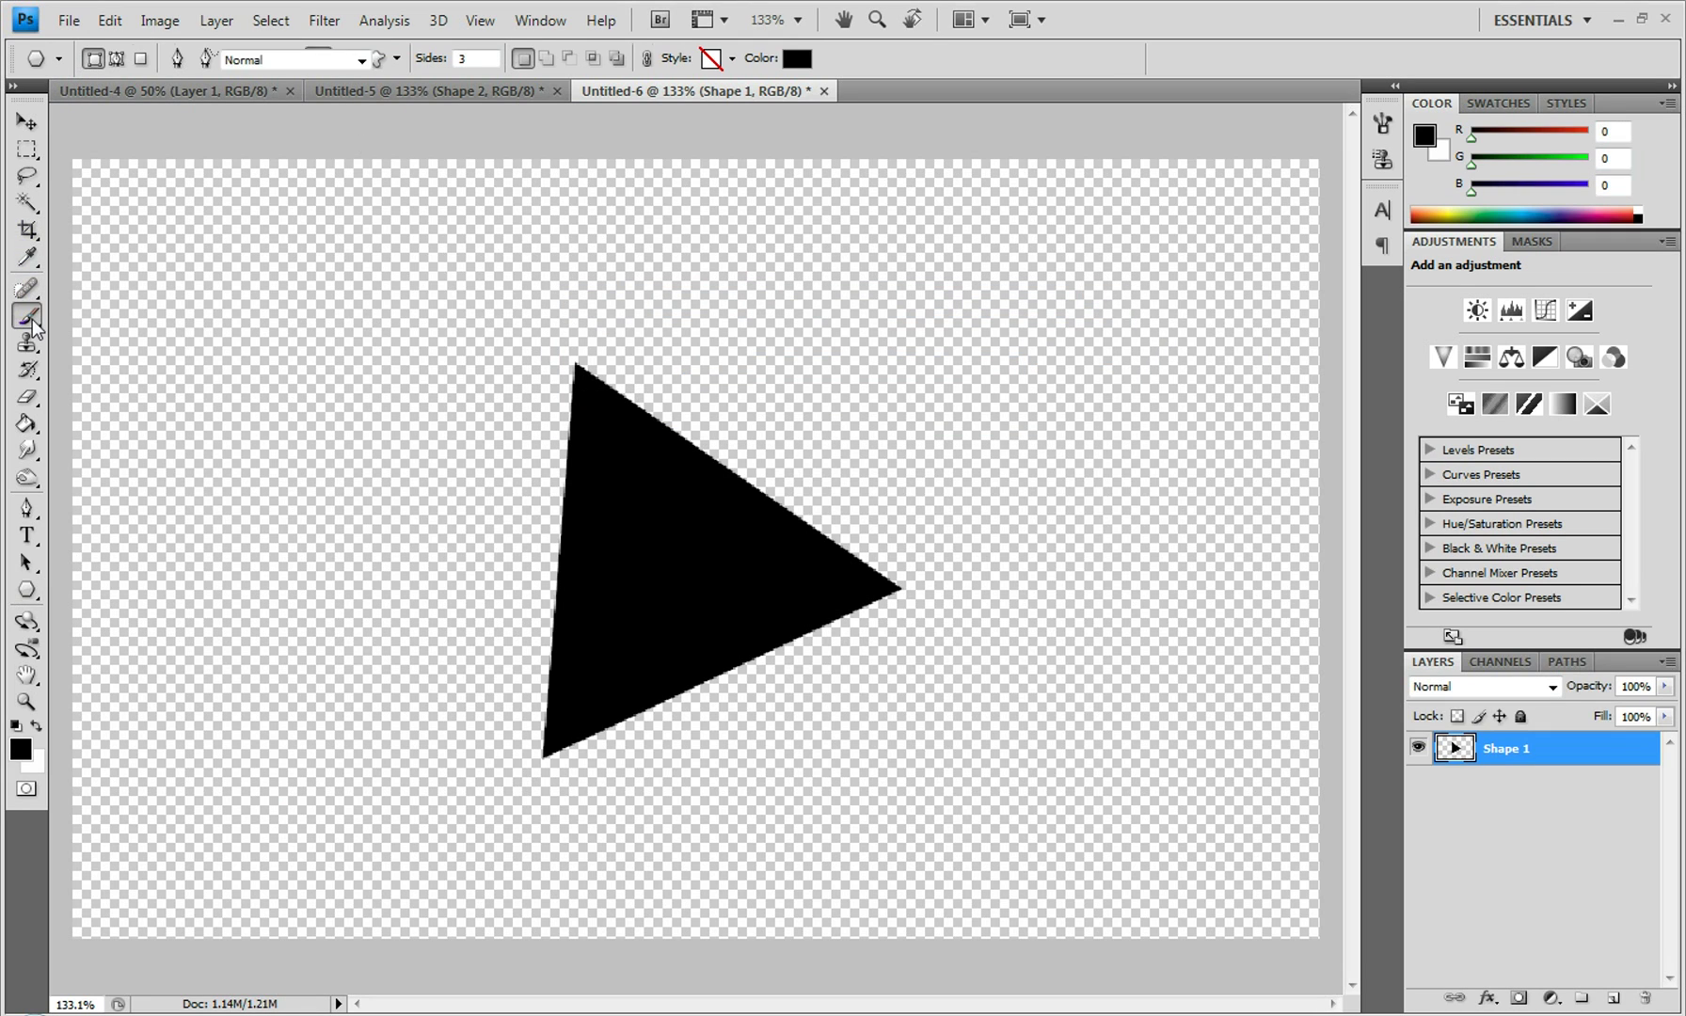
pyautogui.click(161, 59)
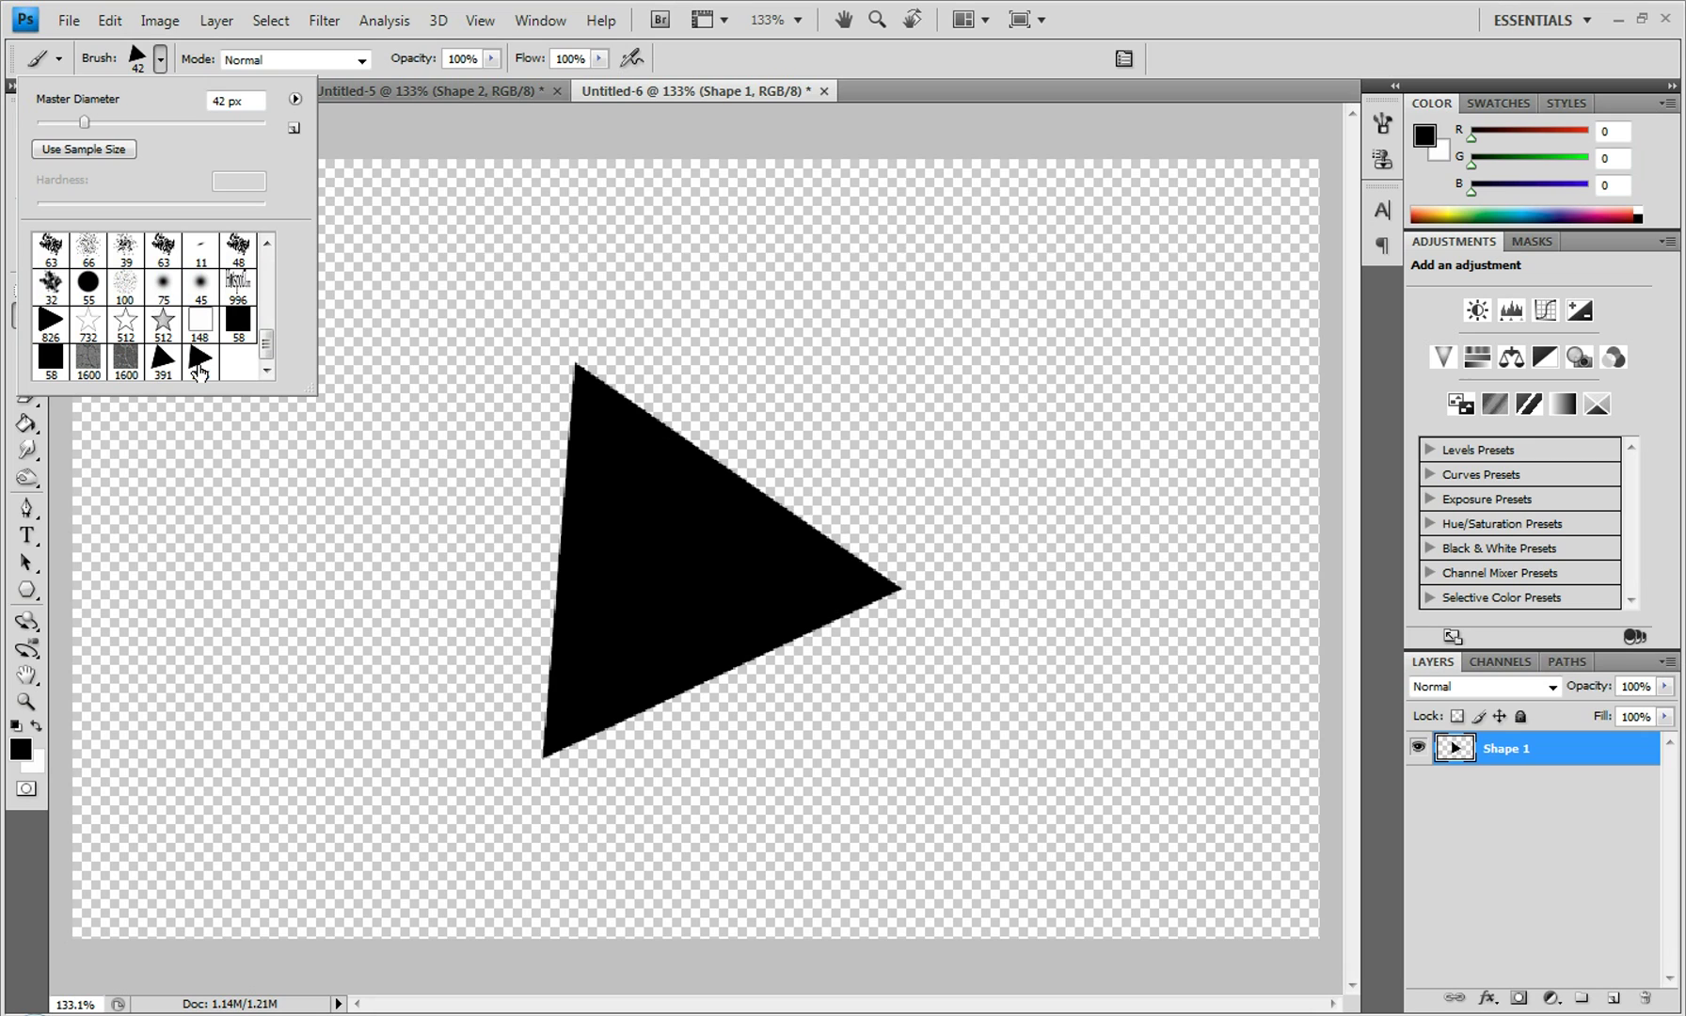
pyautogui.click(200, 367)
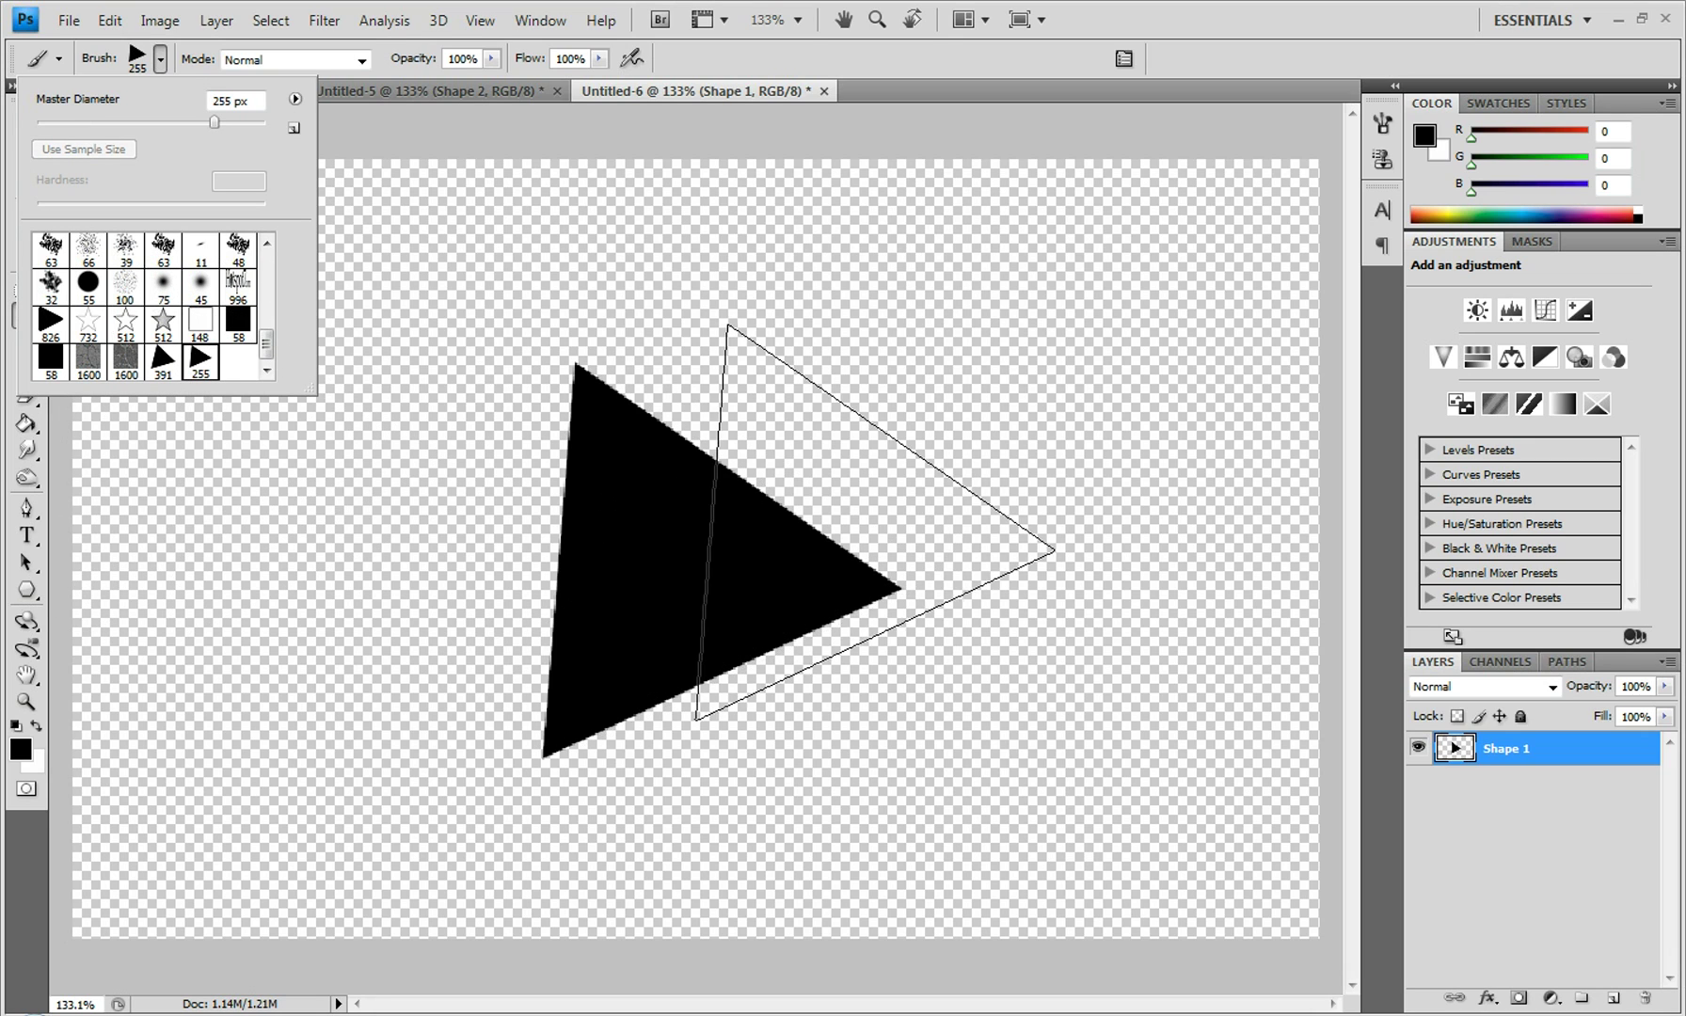
pyautogui.click(1127, 395)
# Step: Stamp black triangles at upper right and upper left, then paint many across the canvas
pyautogui.click(1127, 395)
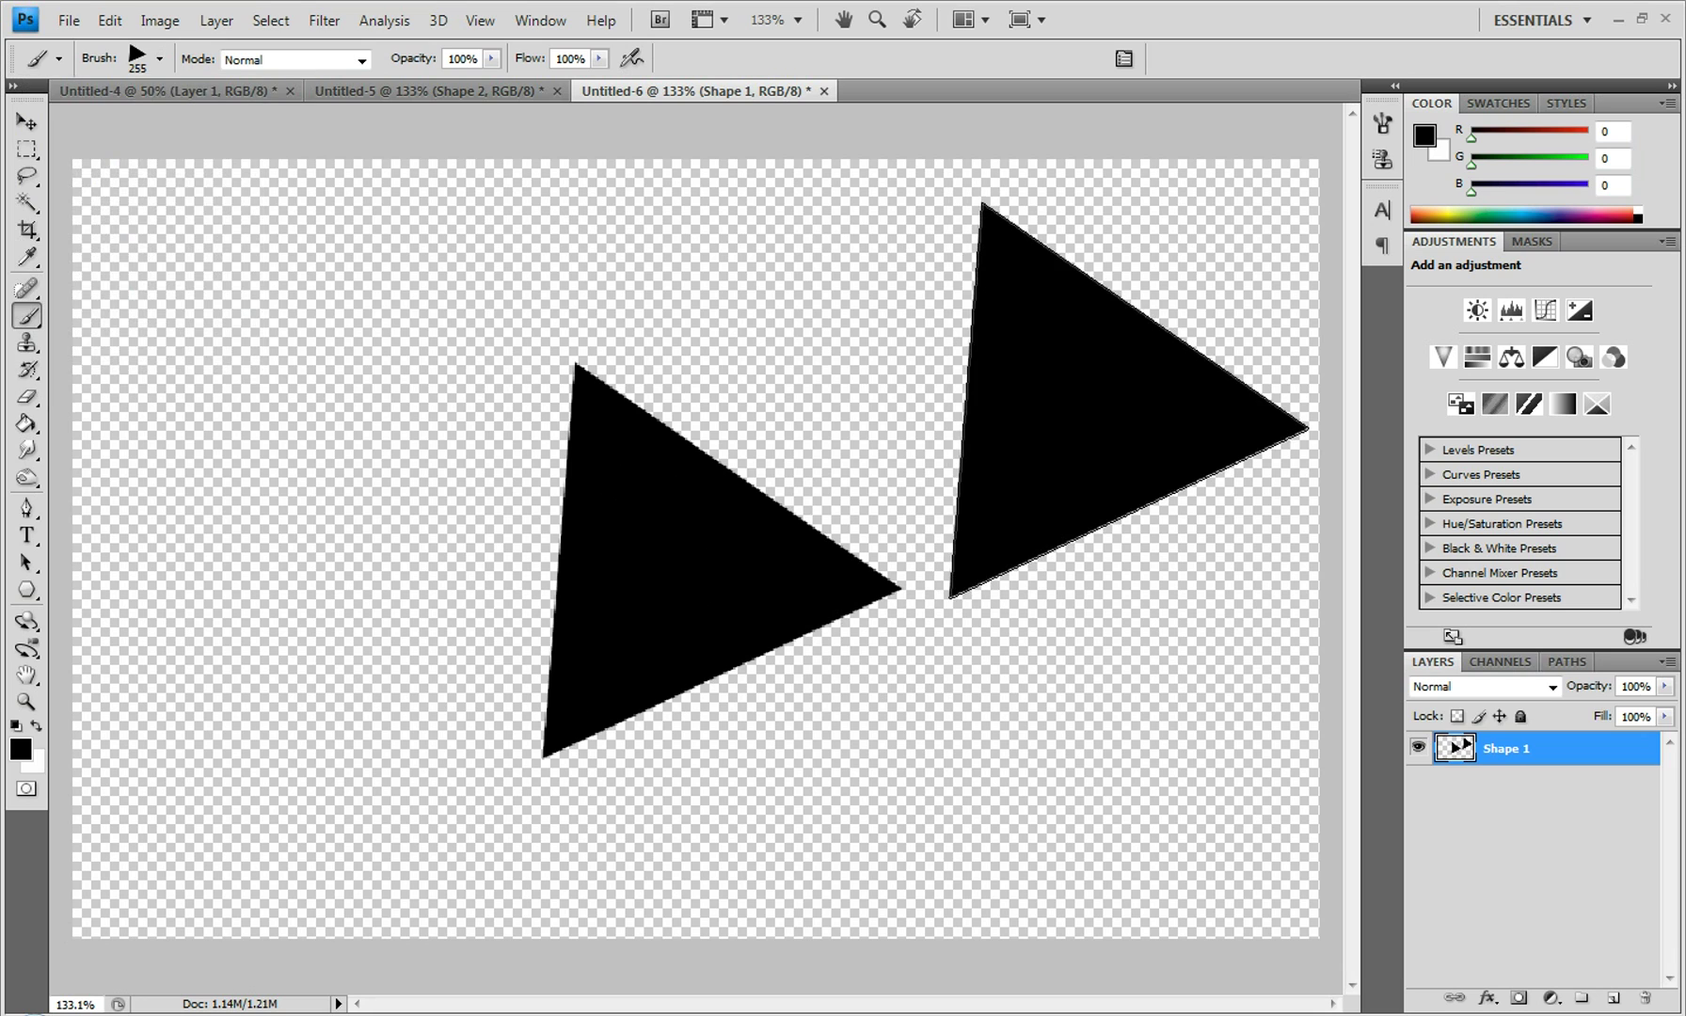
pyautogui.click(332, 378)
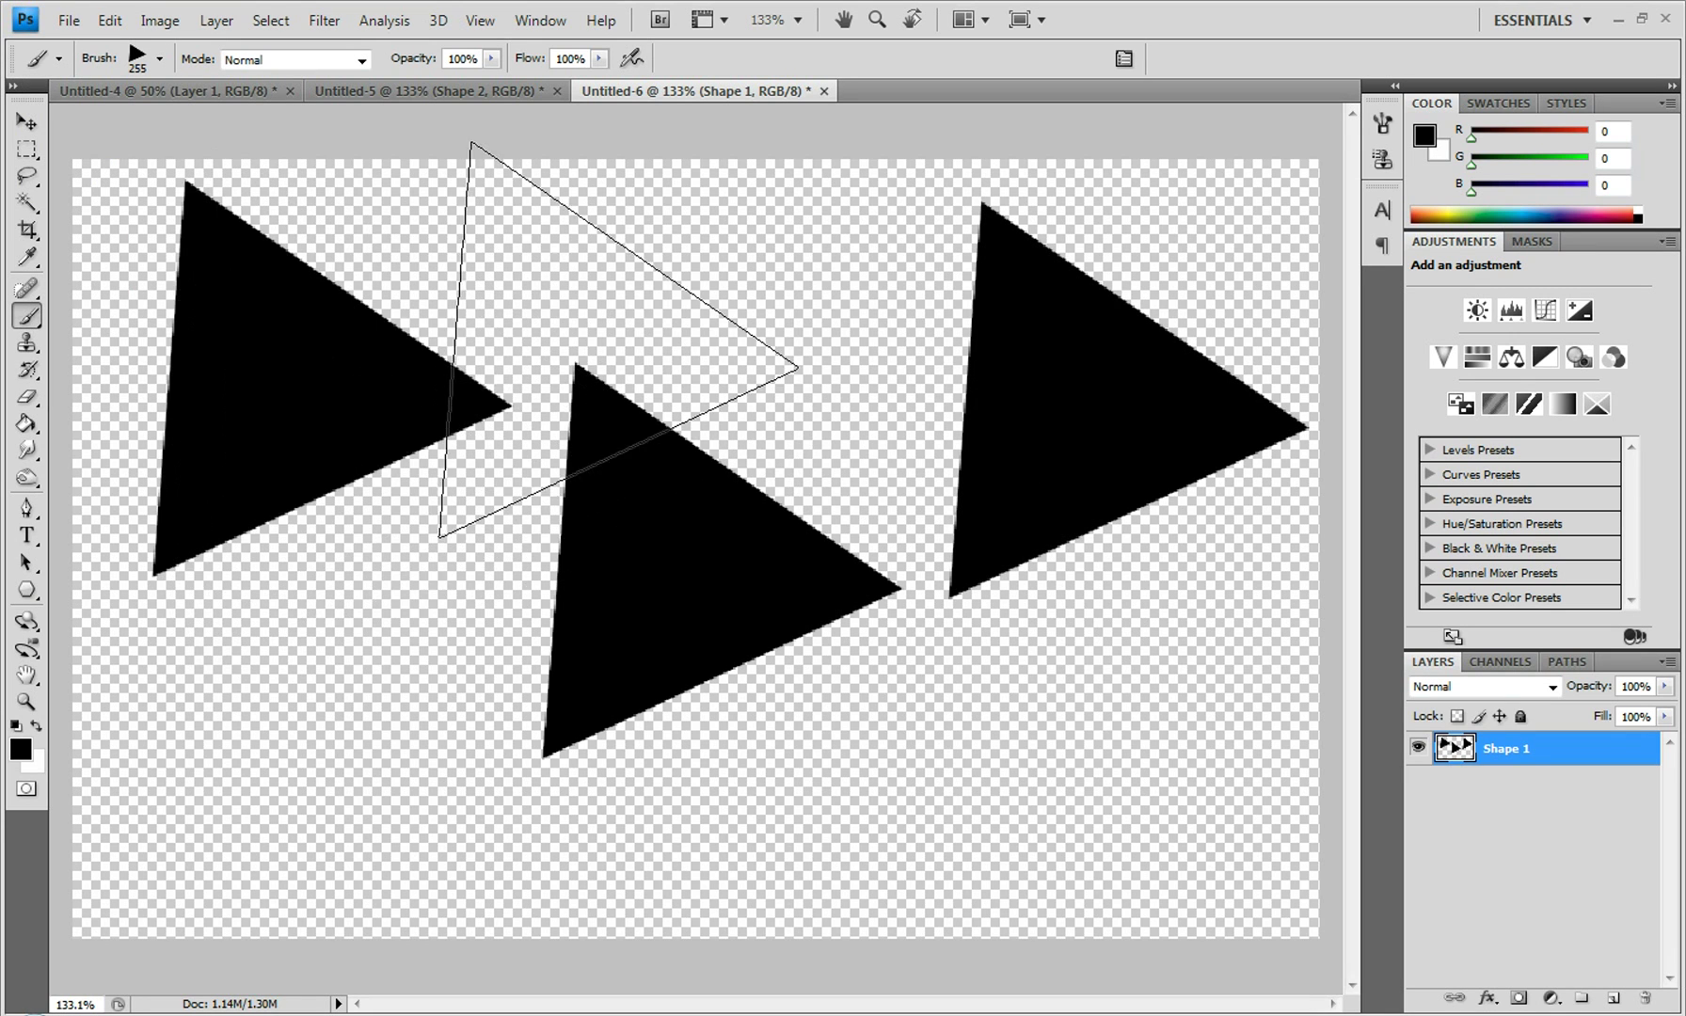
pyautogui.moveTo(809, 371)
pyautogui.mouseDown()
pyautogui.moveTo(658, 575)
pyautogui.moveTo(329, 663)
pyautogui.moveTo(824, 378)
pyautogui.moveTo(1147, 430)
pyautogui.mouseUp()
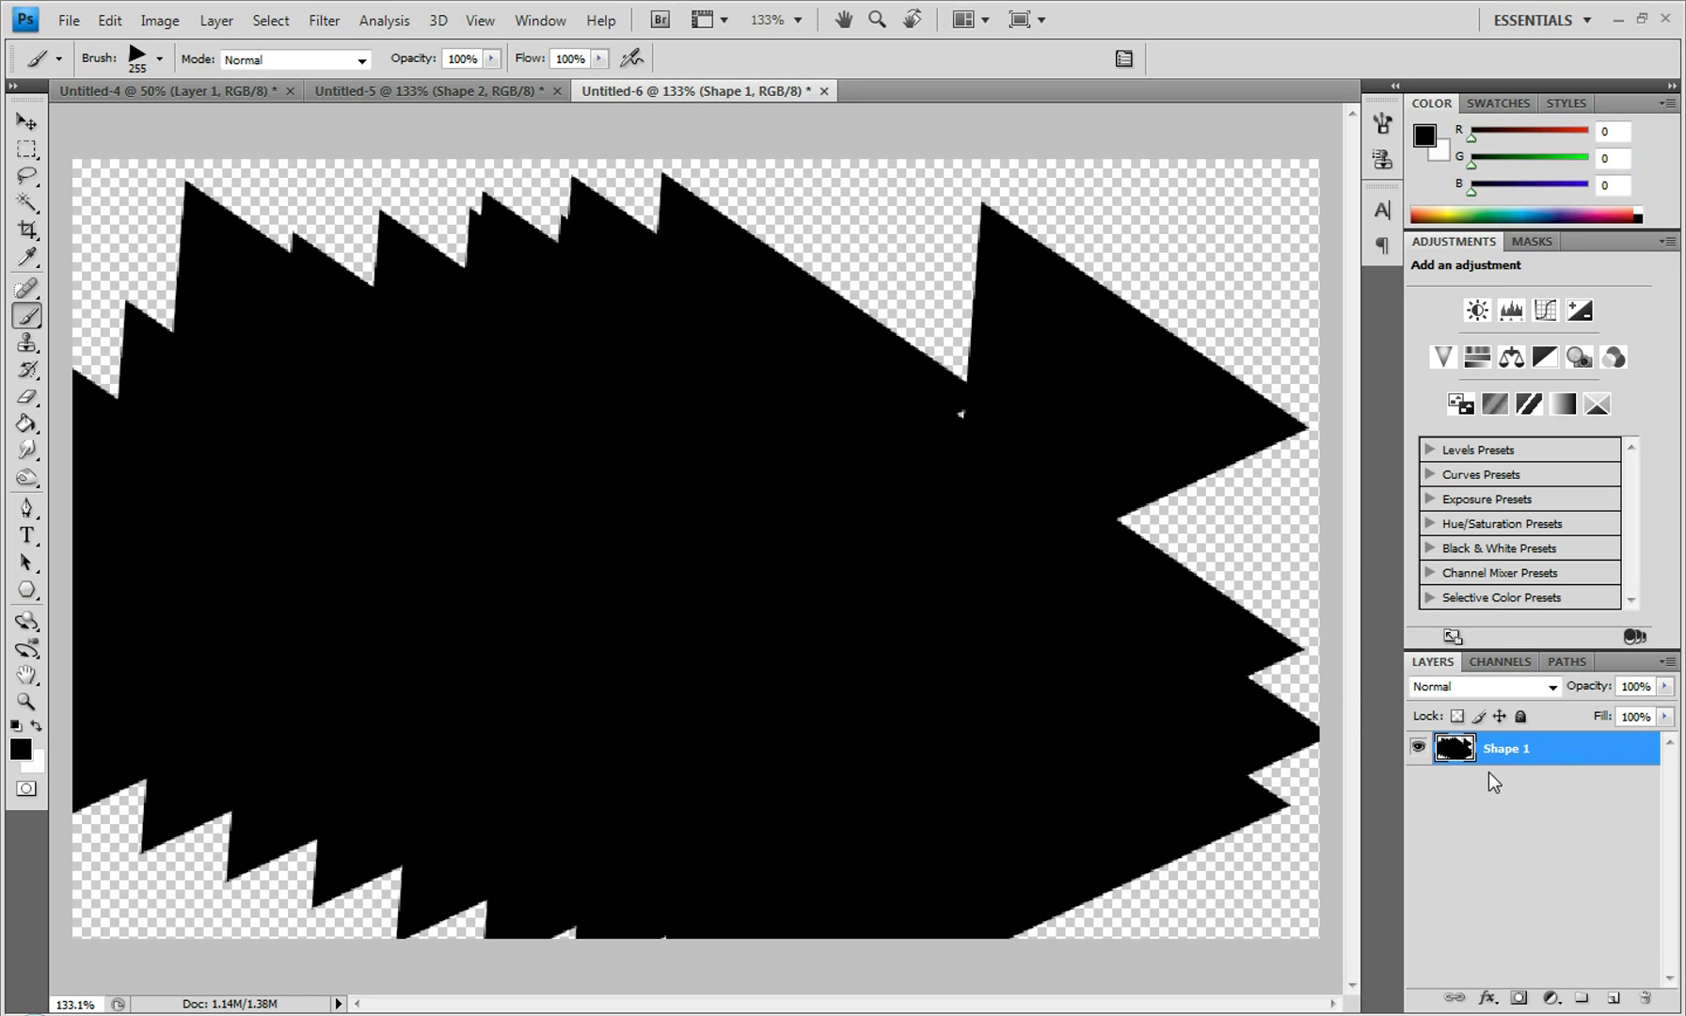
# Step: Add an empty Layer 1 and delete the Shape 1 layer
pyautogui.click(1612, 997)
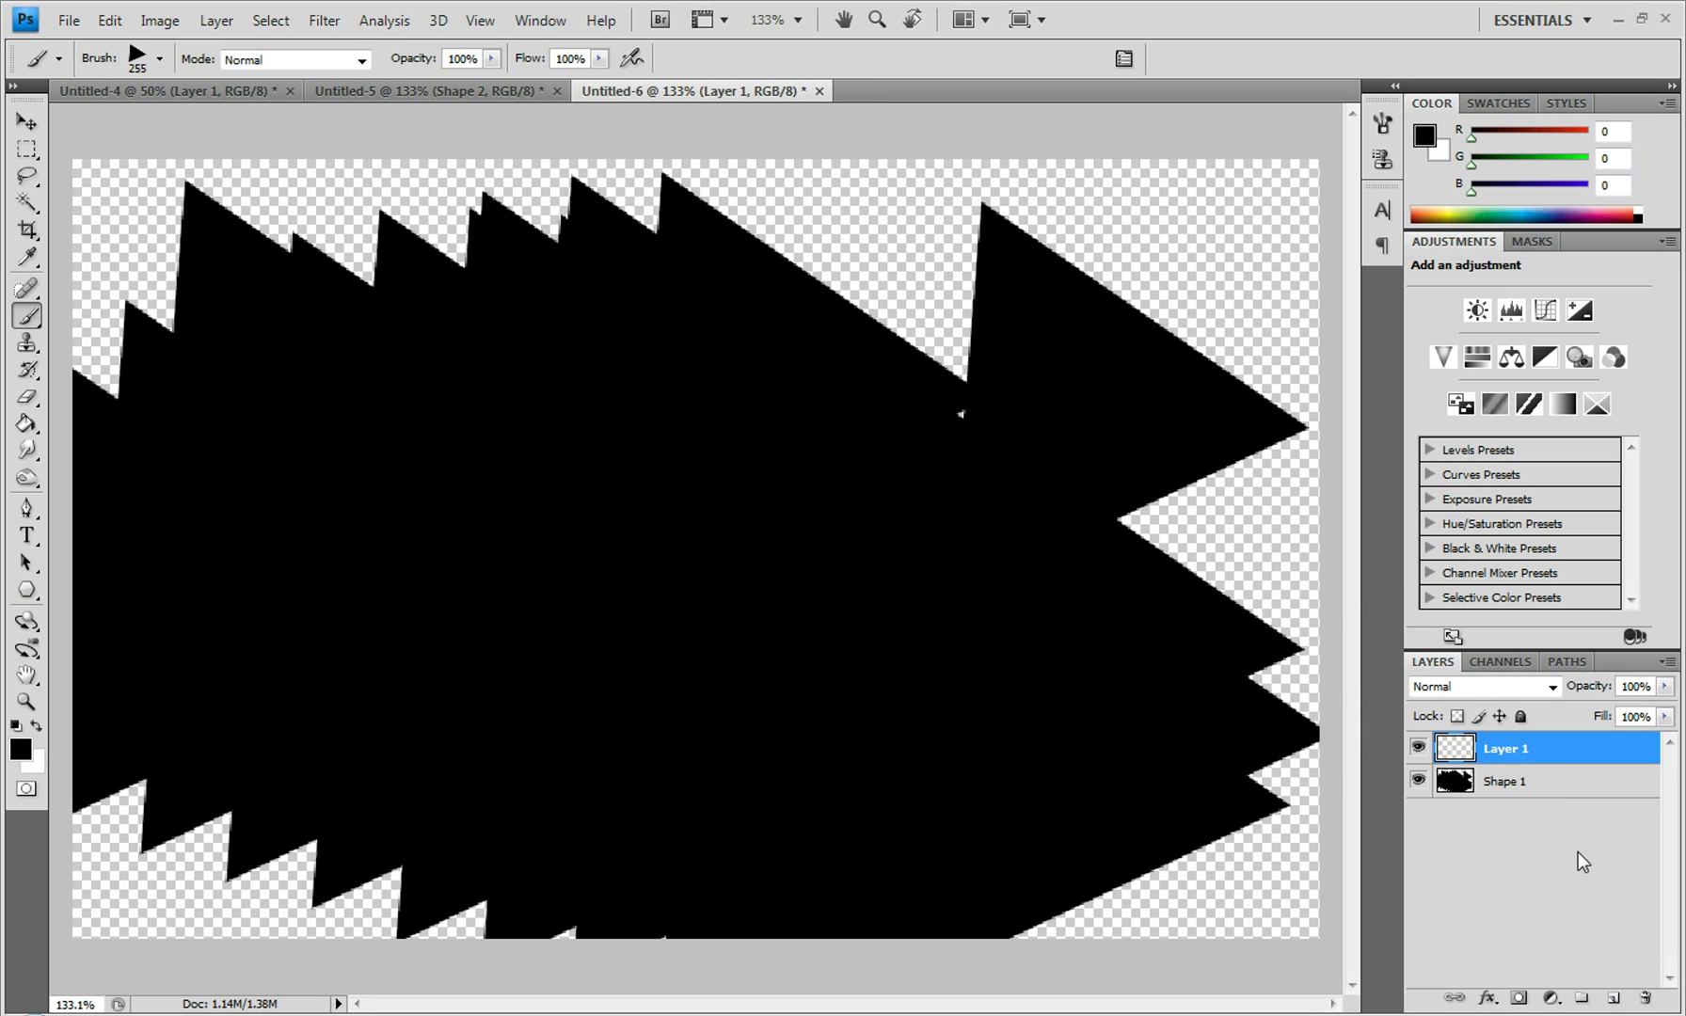
pyautogui.click(1558, 790)
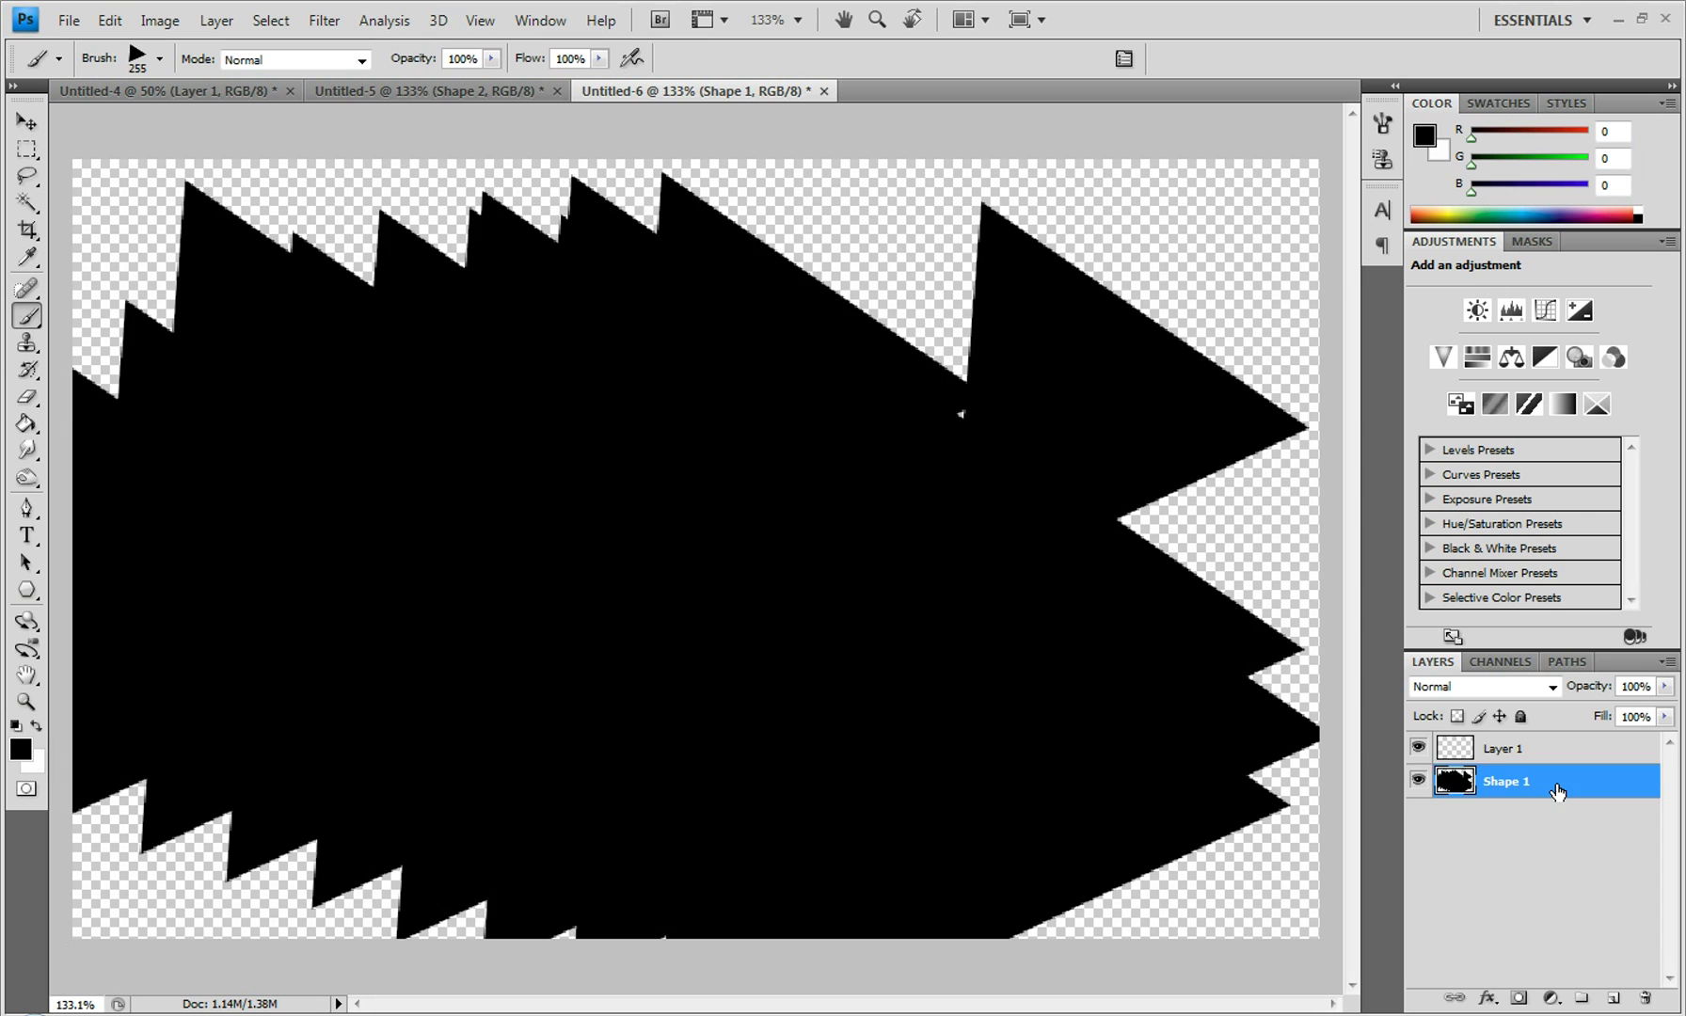
pyautogui.press('Delete')
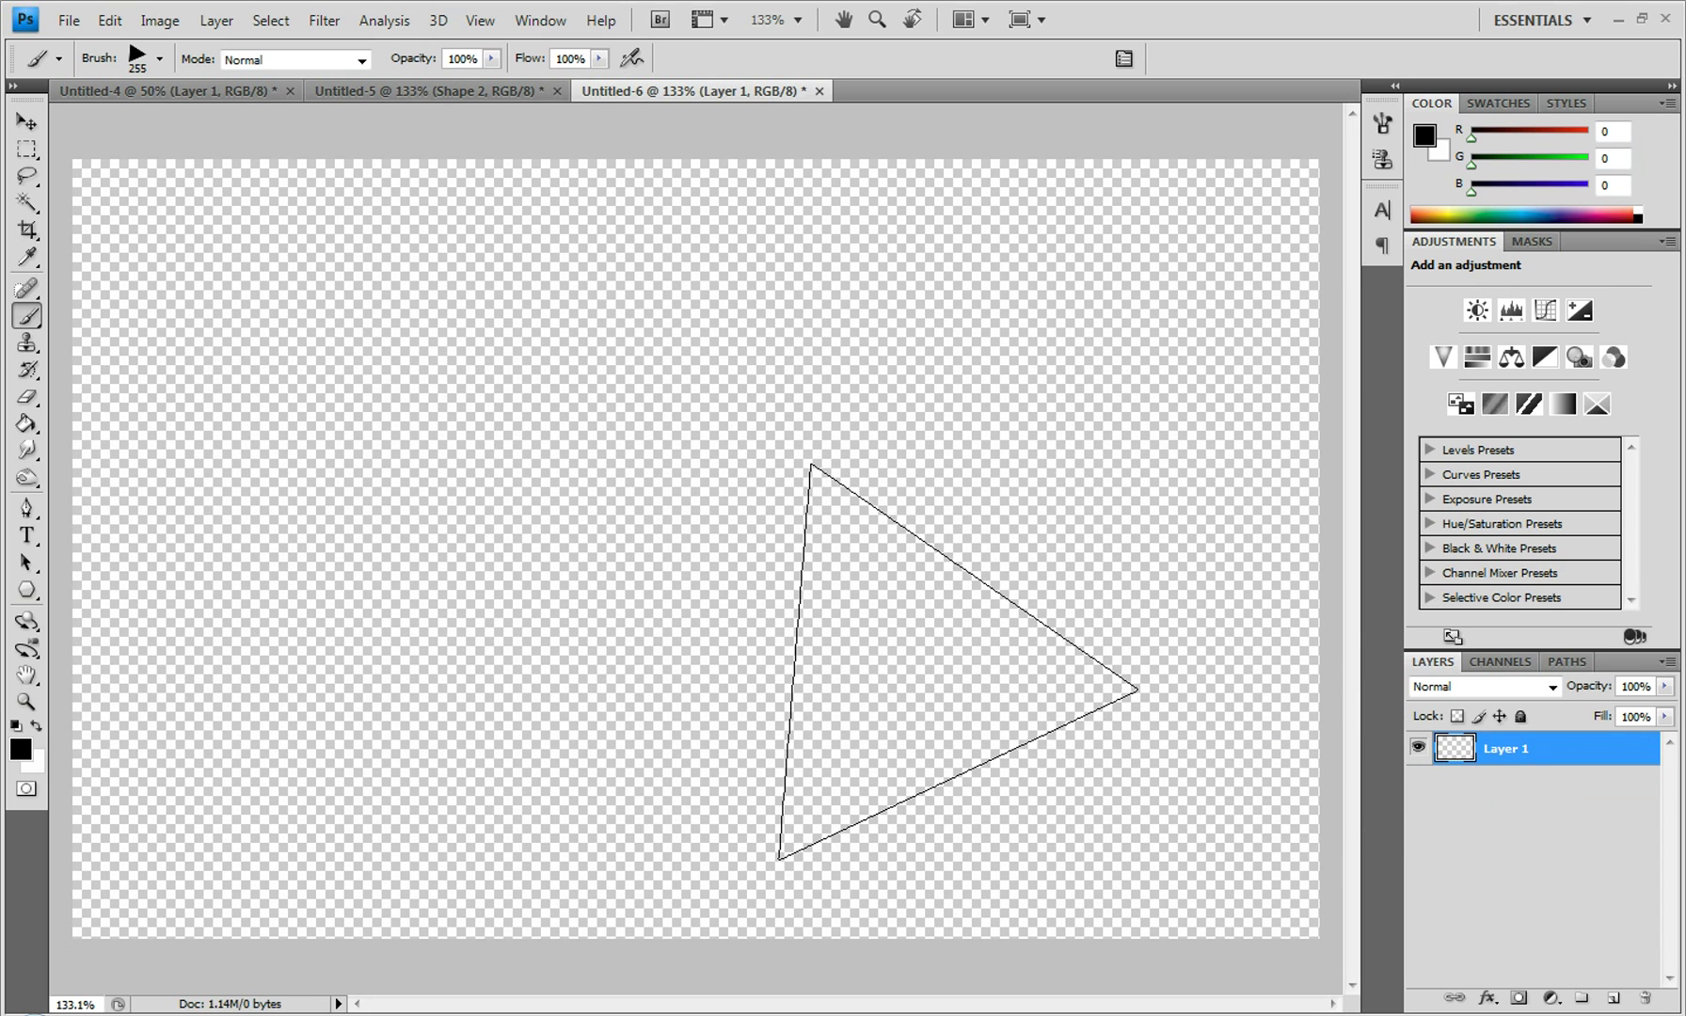
# Step: Shrink the Triangle brush to 44 px and paint a zigzag stroke near the top left
pyautogui.click(159, 60)
pyautogui.moveTo(215, 123); pyautogui.dragTo(86, 123)
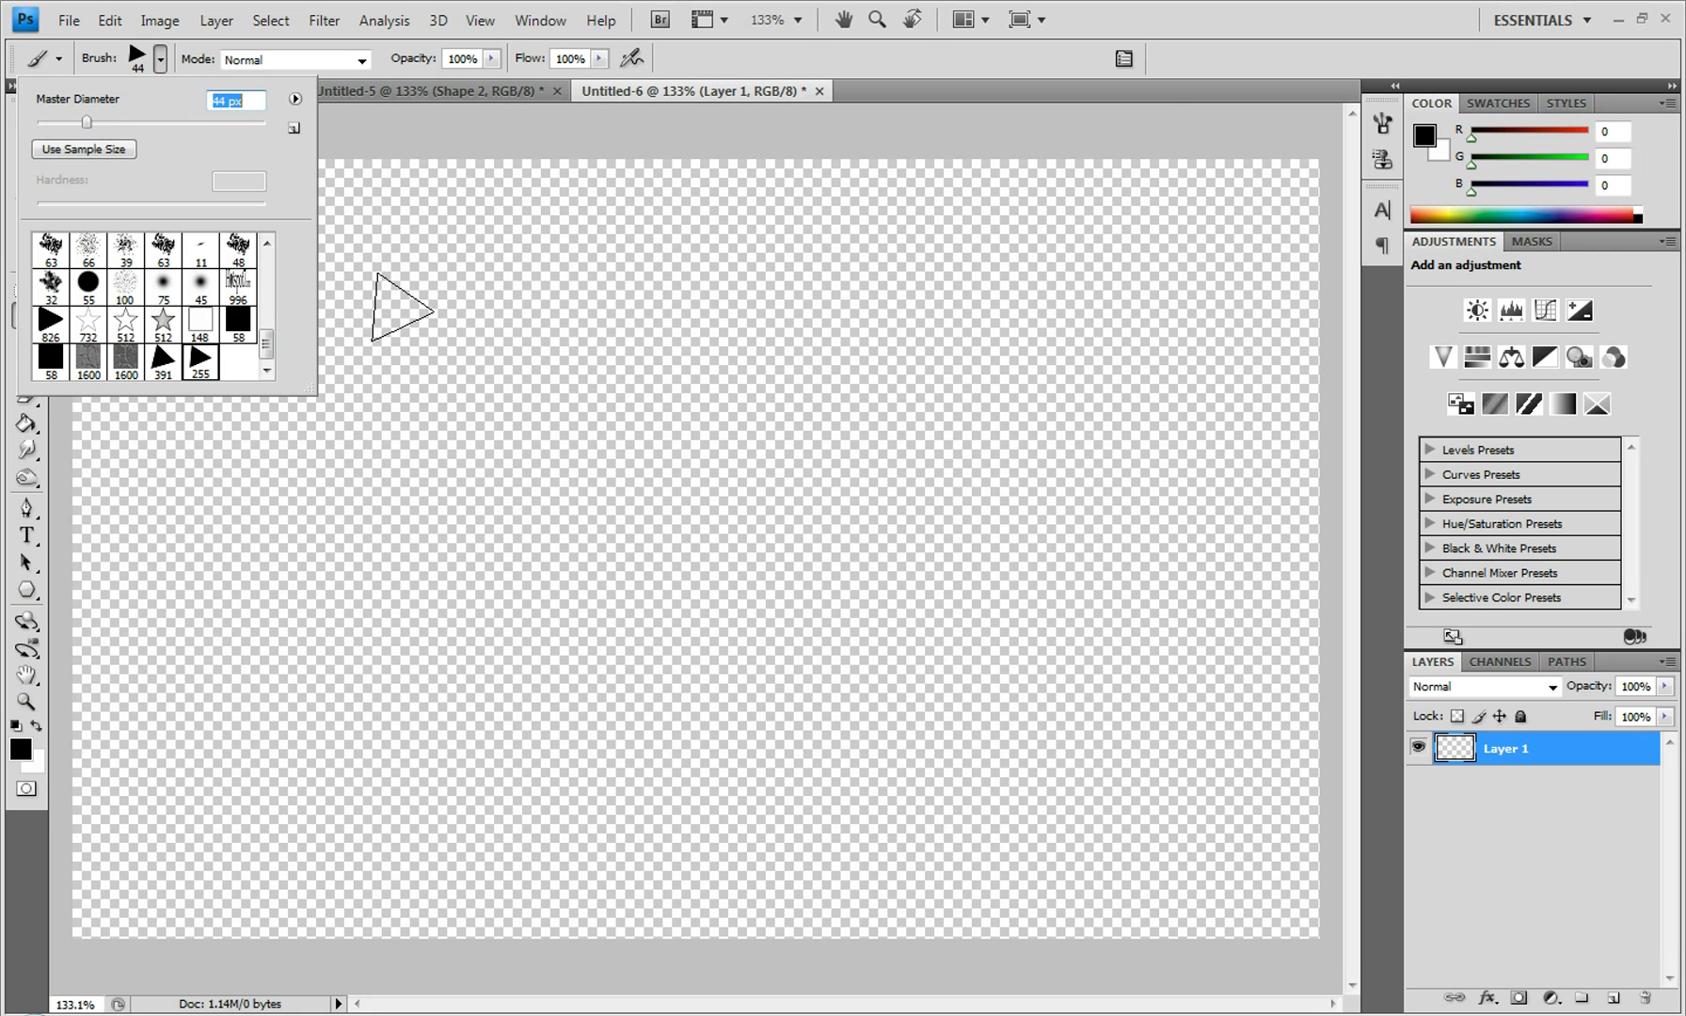
pyautogui.click(378, 260)
pyautogui.moveTo(379, 259)
pyautogui.mouseDown()
pyautogui.moveTo(253, 329)
pyautogui.moveTo(299, 340)
pyautogui.mouseUp()
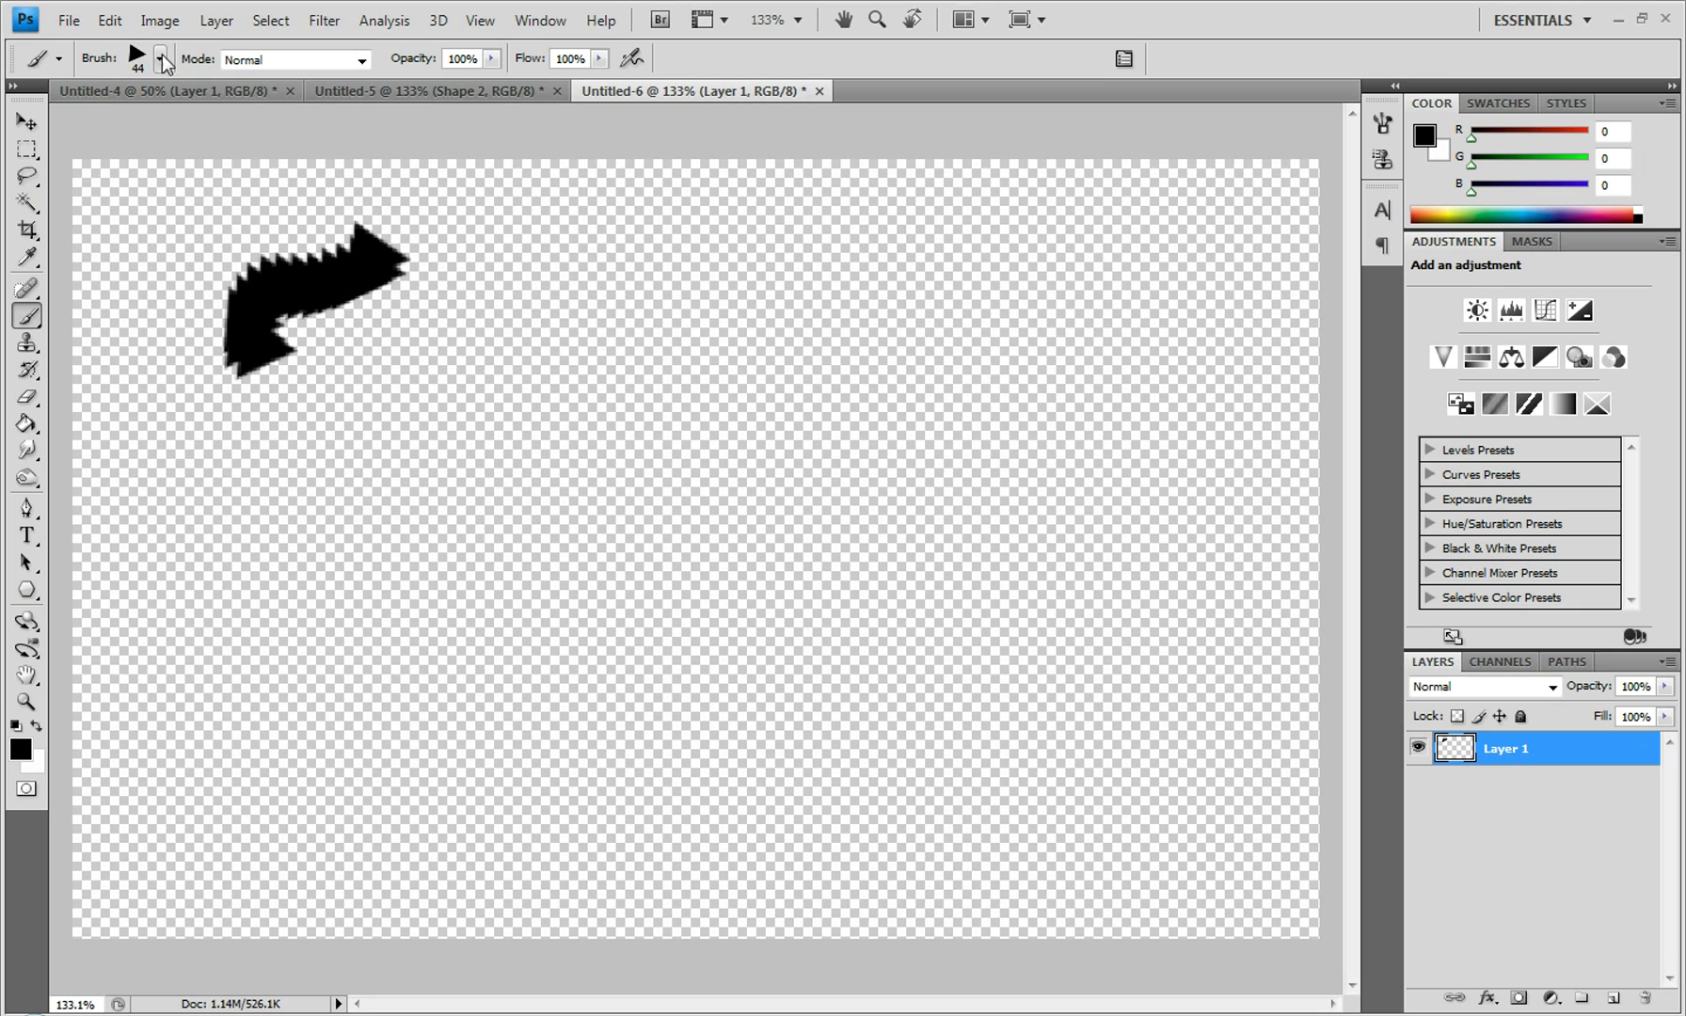
# Step: In the Brushes panel, enable Shape Dynamics with Size Jitter 100% and Angle Jitter 65%
pyautogui.click(1124, 59)
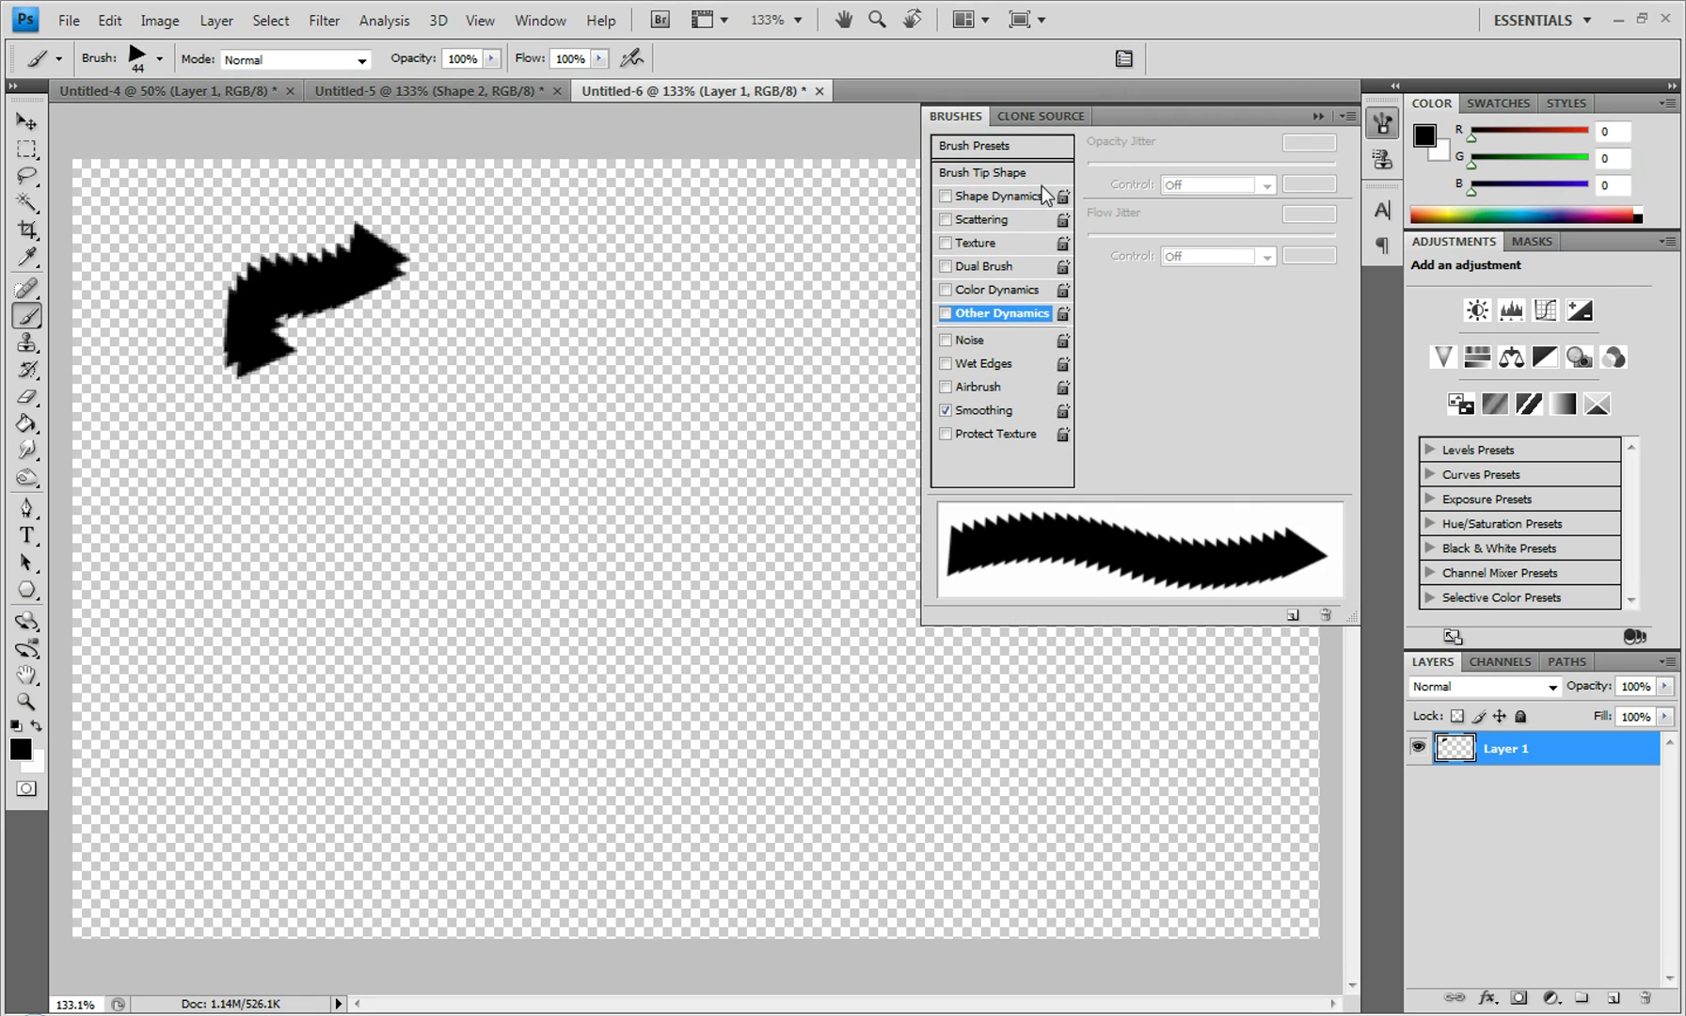
pyautogui.click(995, 197)
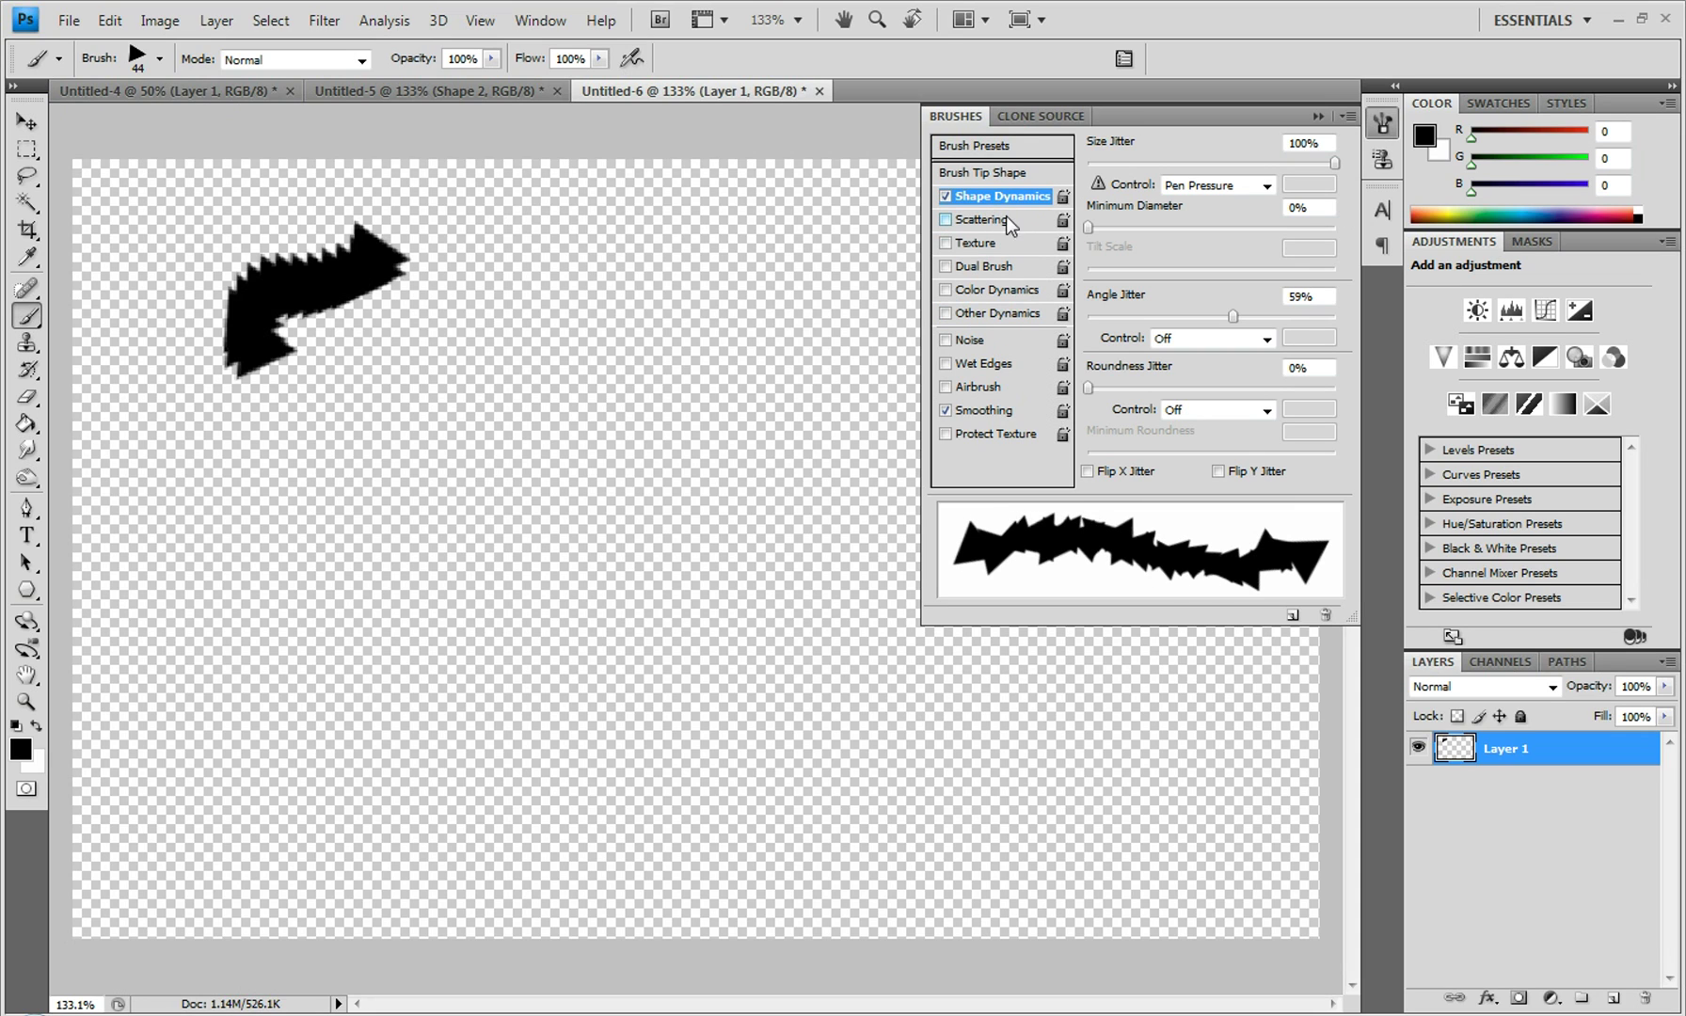
pyautogui.moveTo(1333, 167); pyautogui.dragTo(977, 182)
pyautogui.moveTo(1234, 316); pyautogui.dragTo(1033, 342)
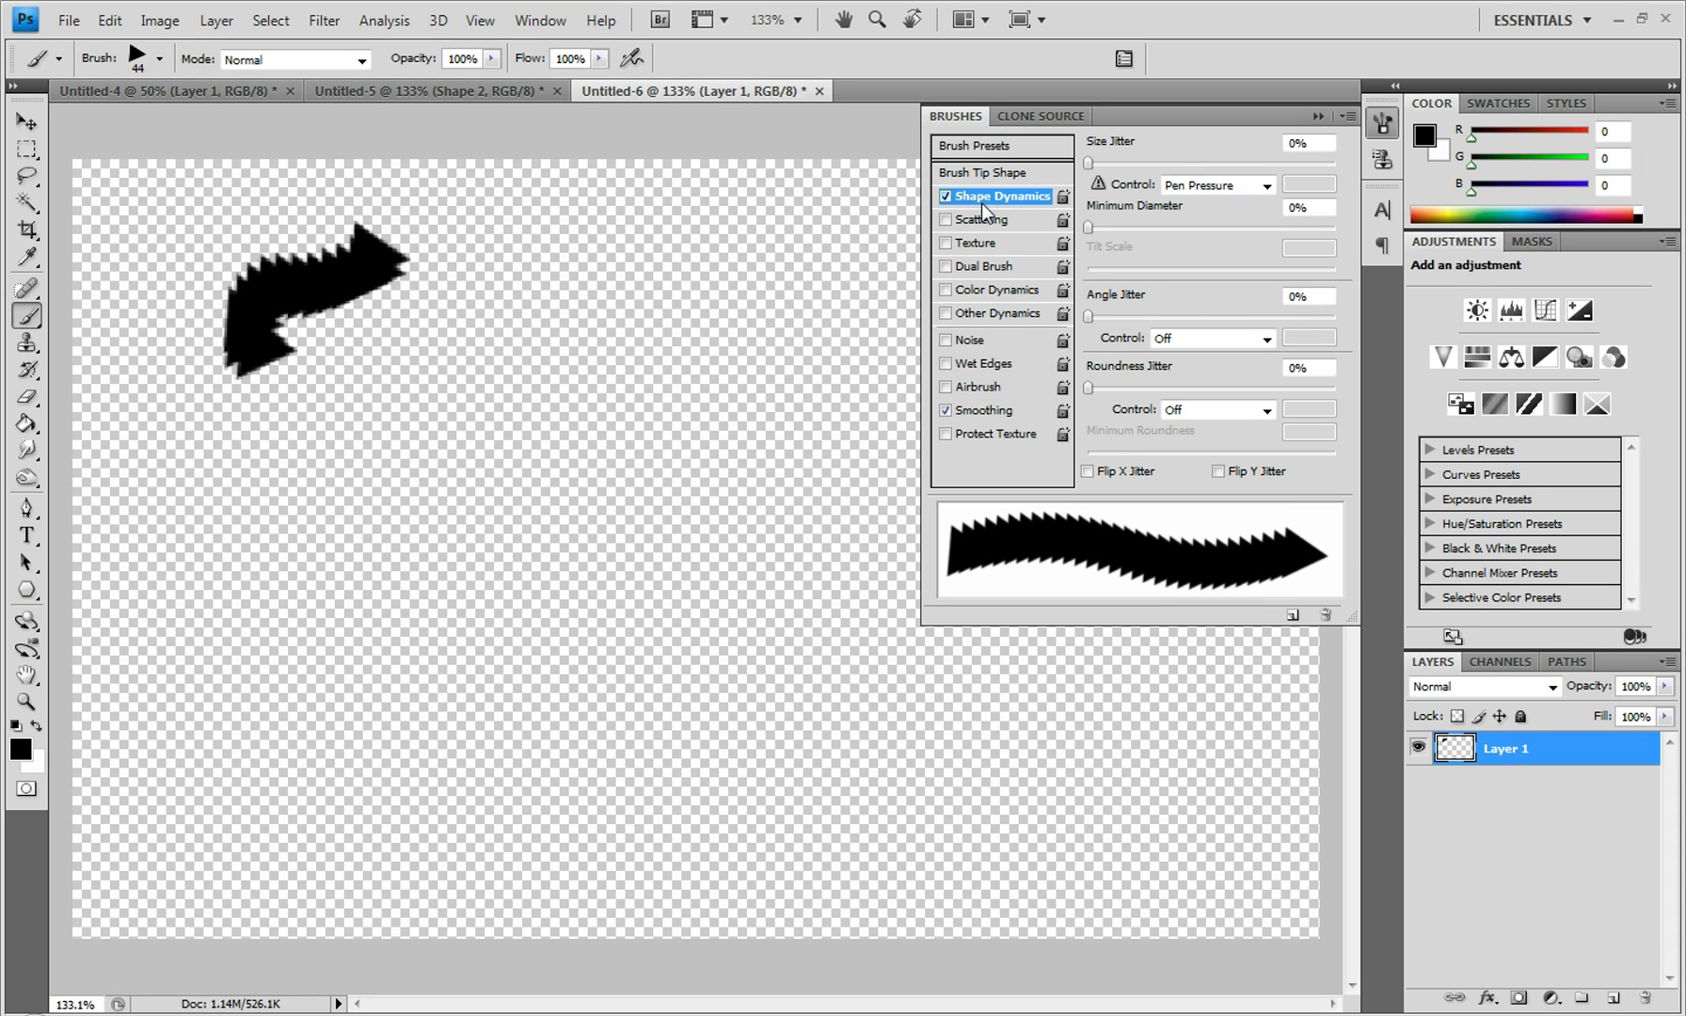
pyautogui.moveTo(1087, 160)
pyautogui.mouseDown()
pyautogui.moveTo(1170, 181)
pyautogui.moveTo(1374, 182)
pyautogui.mouseUp()
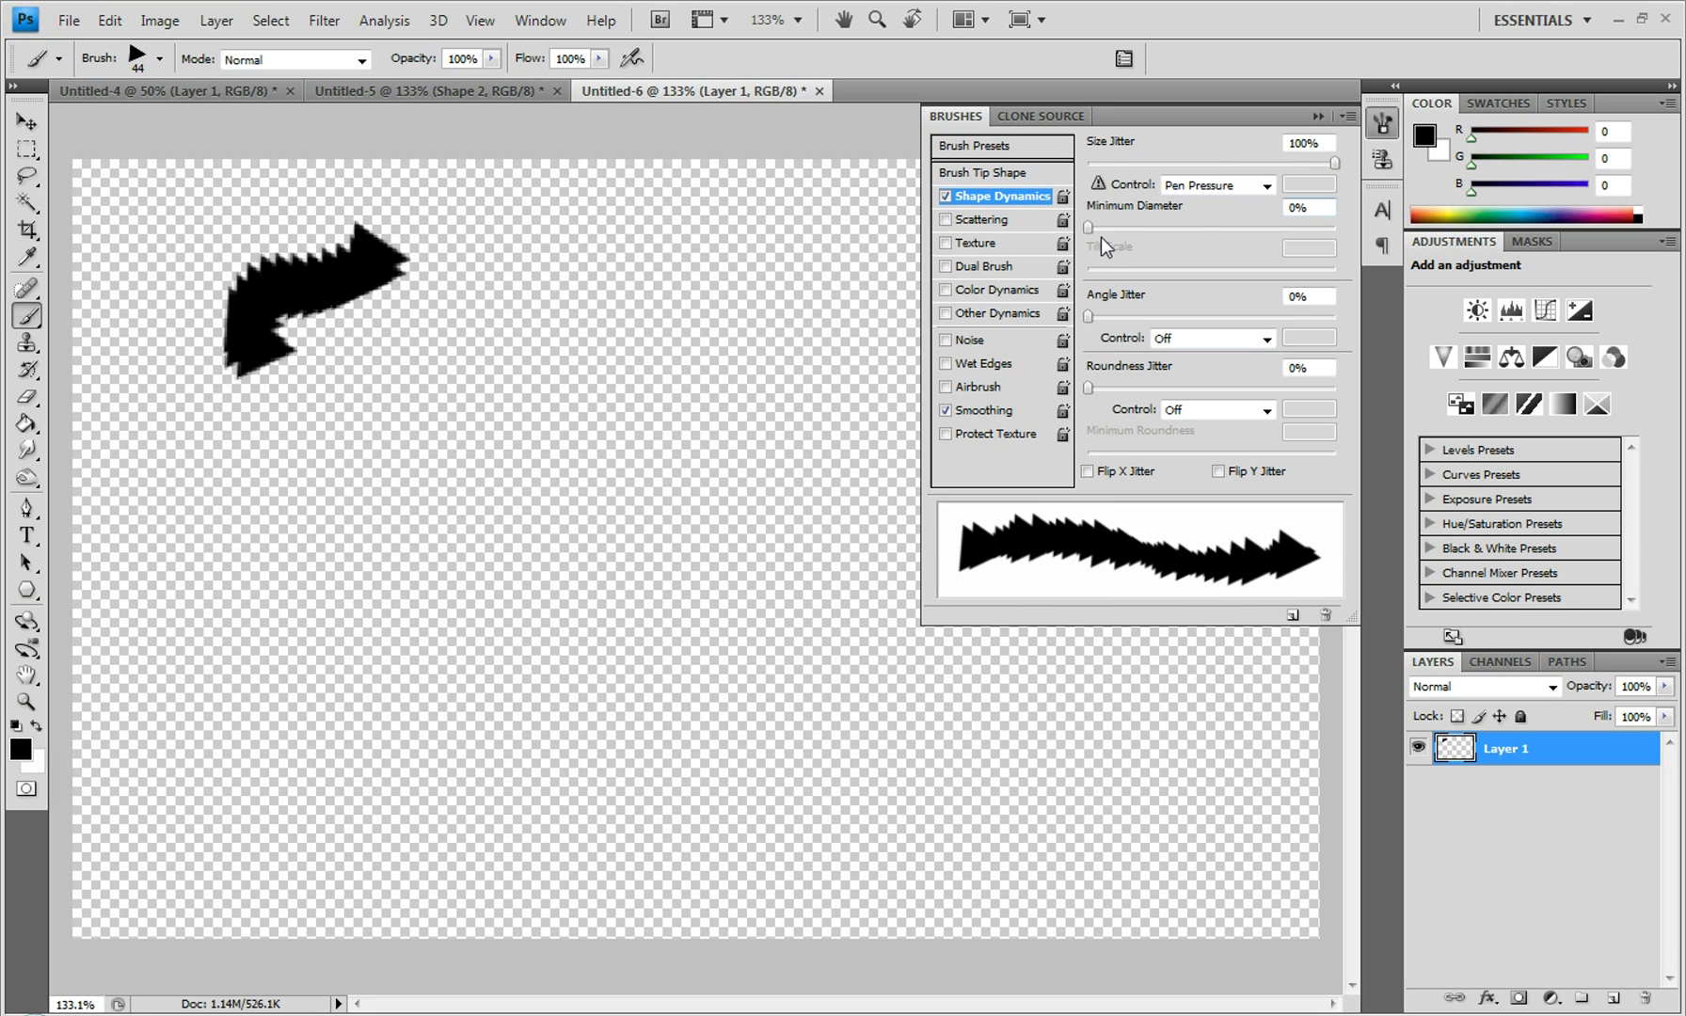
pyautogui.moveTo(1085, 232)
pyautogui.mouseDown()
pyautogui.moveTo(1322, 229)
pyautogui.moveTo(1018, 238)
pyautogui.mouseUp()
pyautogui.moveTo(1088, 318)
pyautogui.mouseDown()
pyautogui.moveTo(1370, 331)
pyautogui.moveTo(1152, 348)
pyautogui.moveTo(1248, 337)
pyautogui.mouseUp()
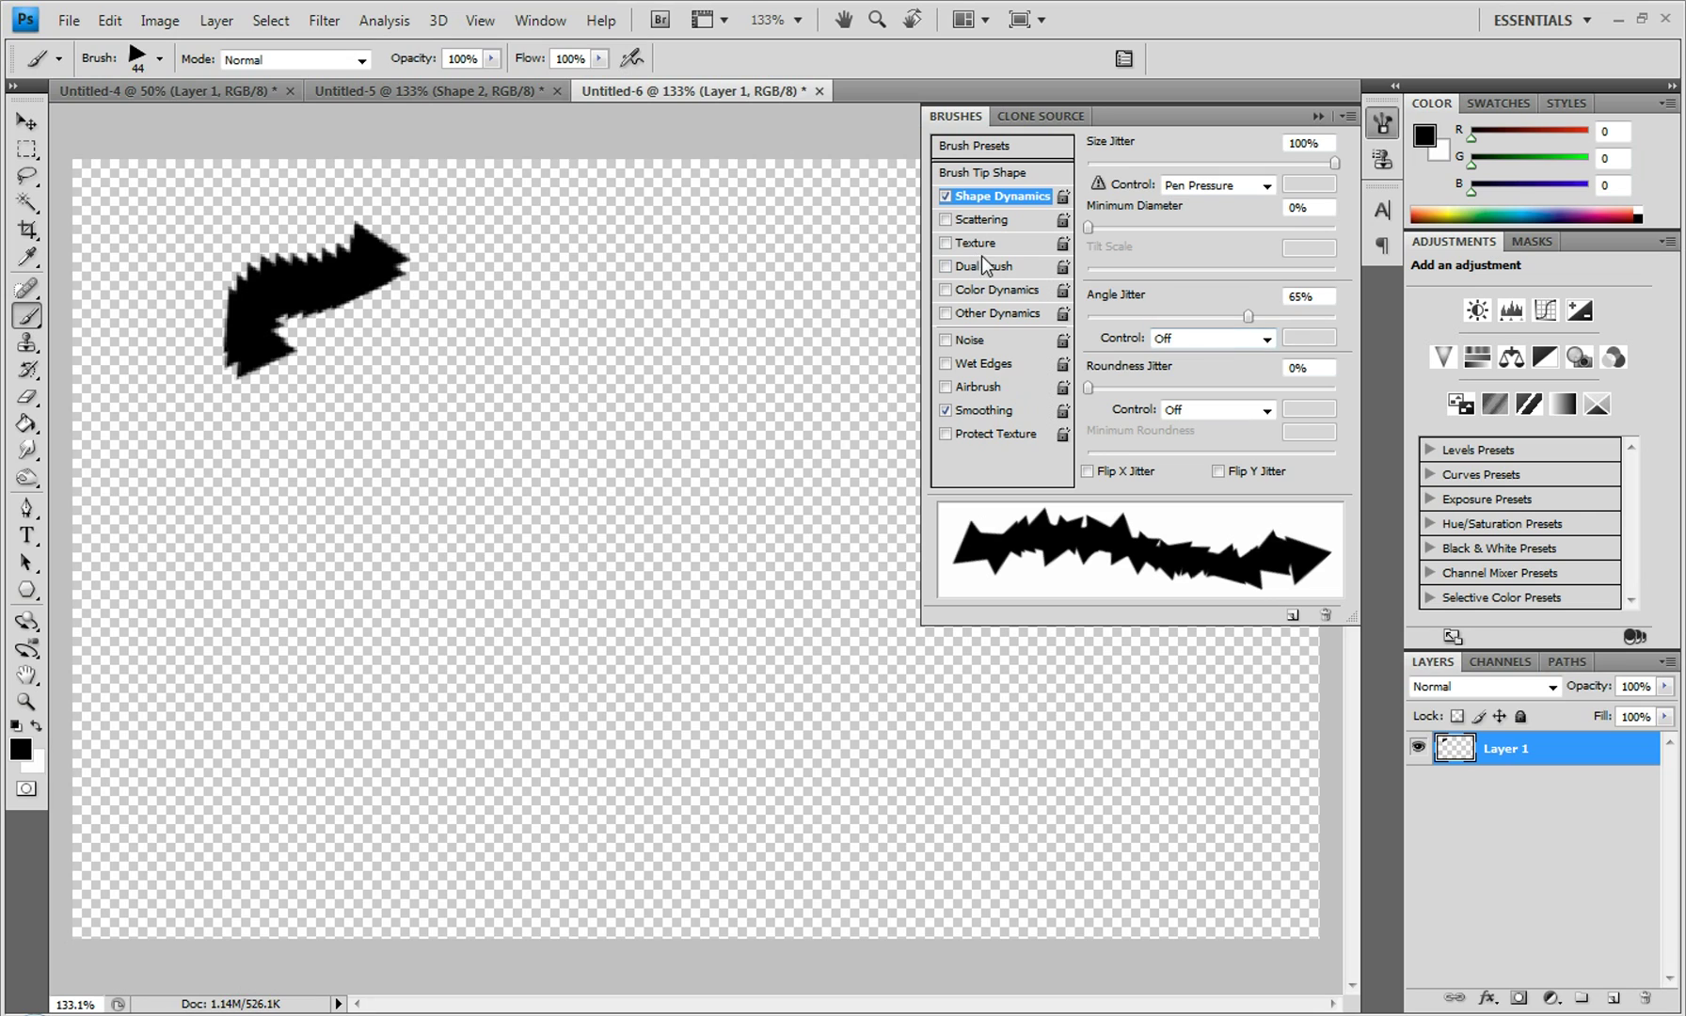
# Step: Enable Scattering at 1000% with count 1, and turn on Other Dynamics
pyautogui.click(969, 223)
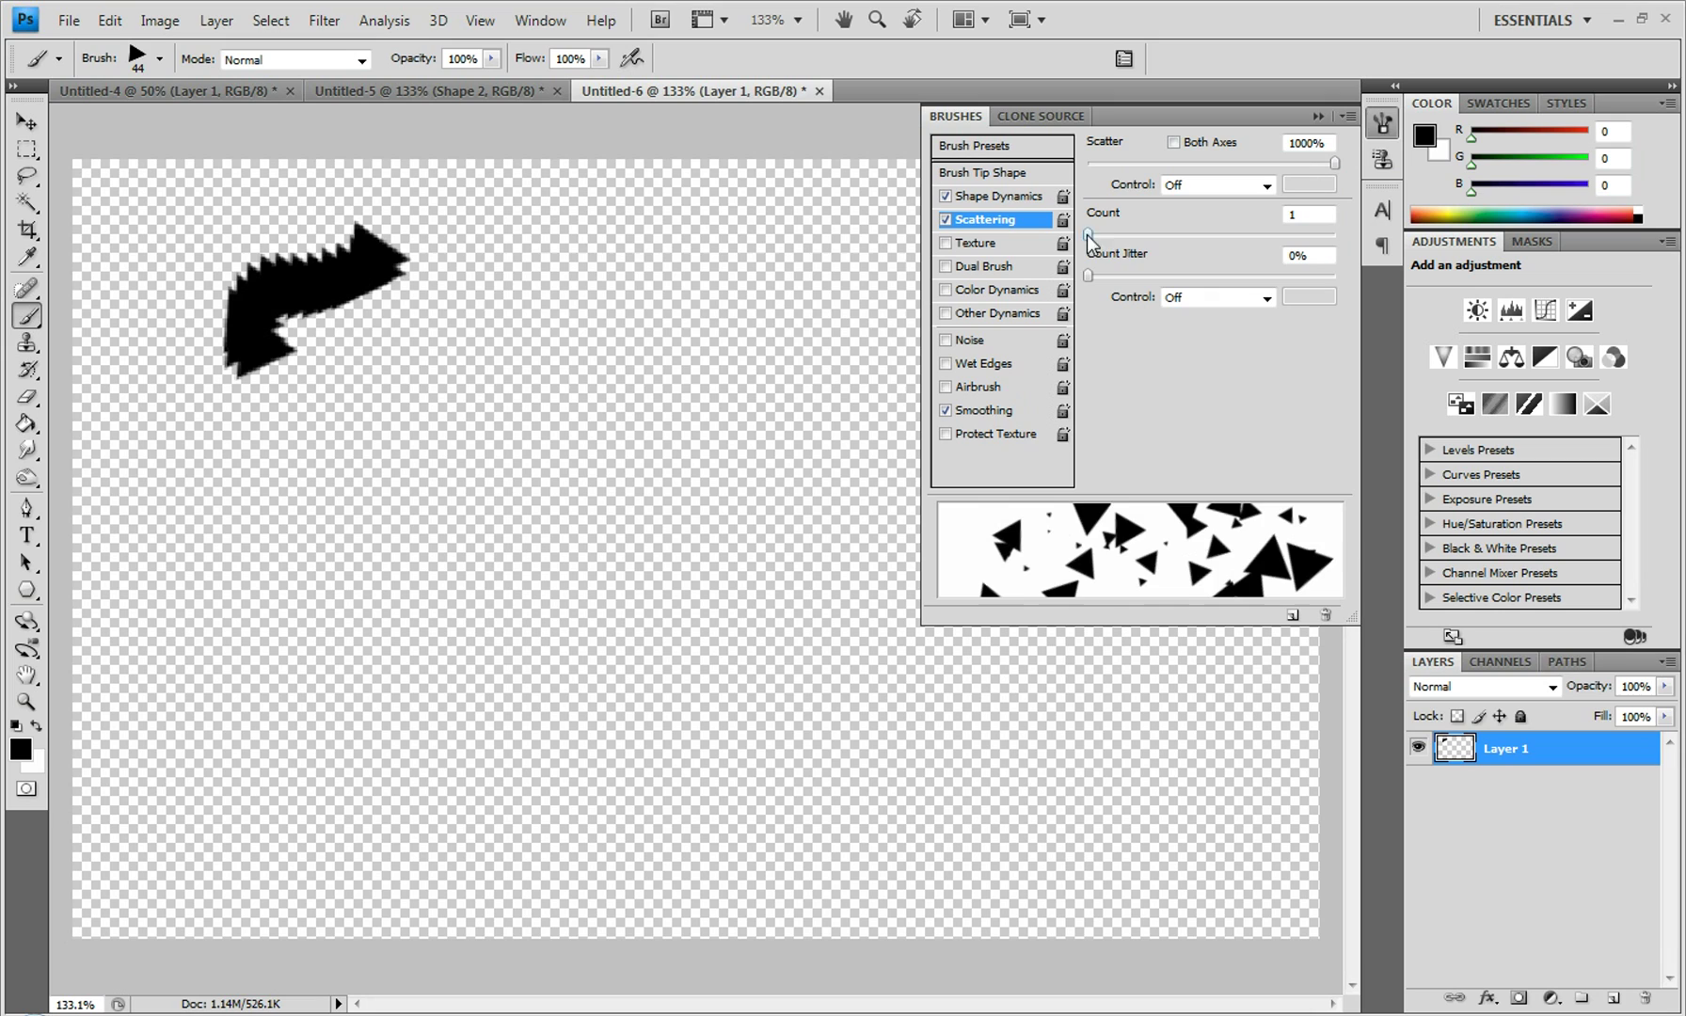
pyautogui.moveTo(1086, 234)
pyautogui.mouseDown()
pyautogui.moveTo(1370, 256)
pyautogui.moveTo(1079, 287)
pyautogui.mouseUp()
pyautogui.click(944, 312)
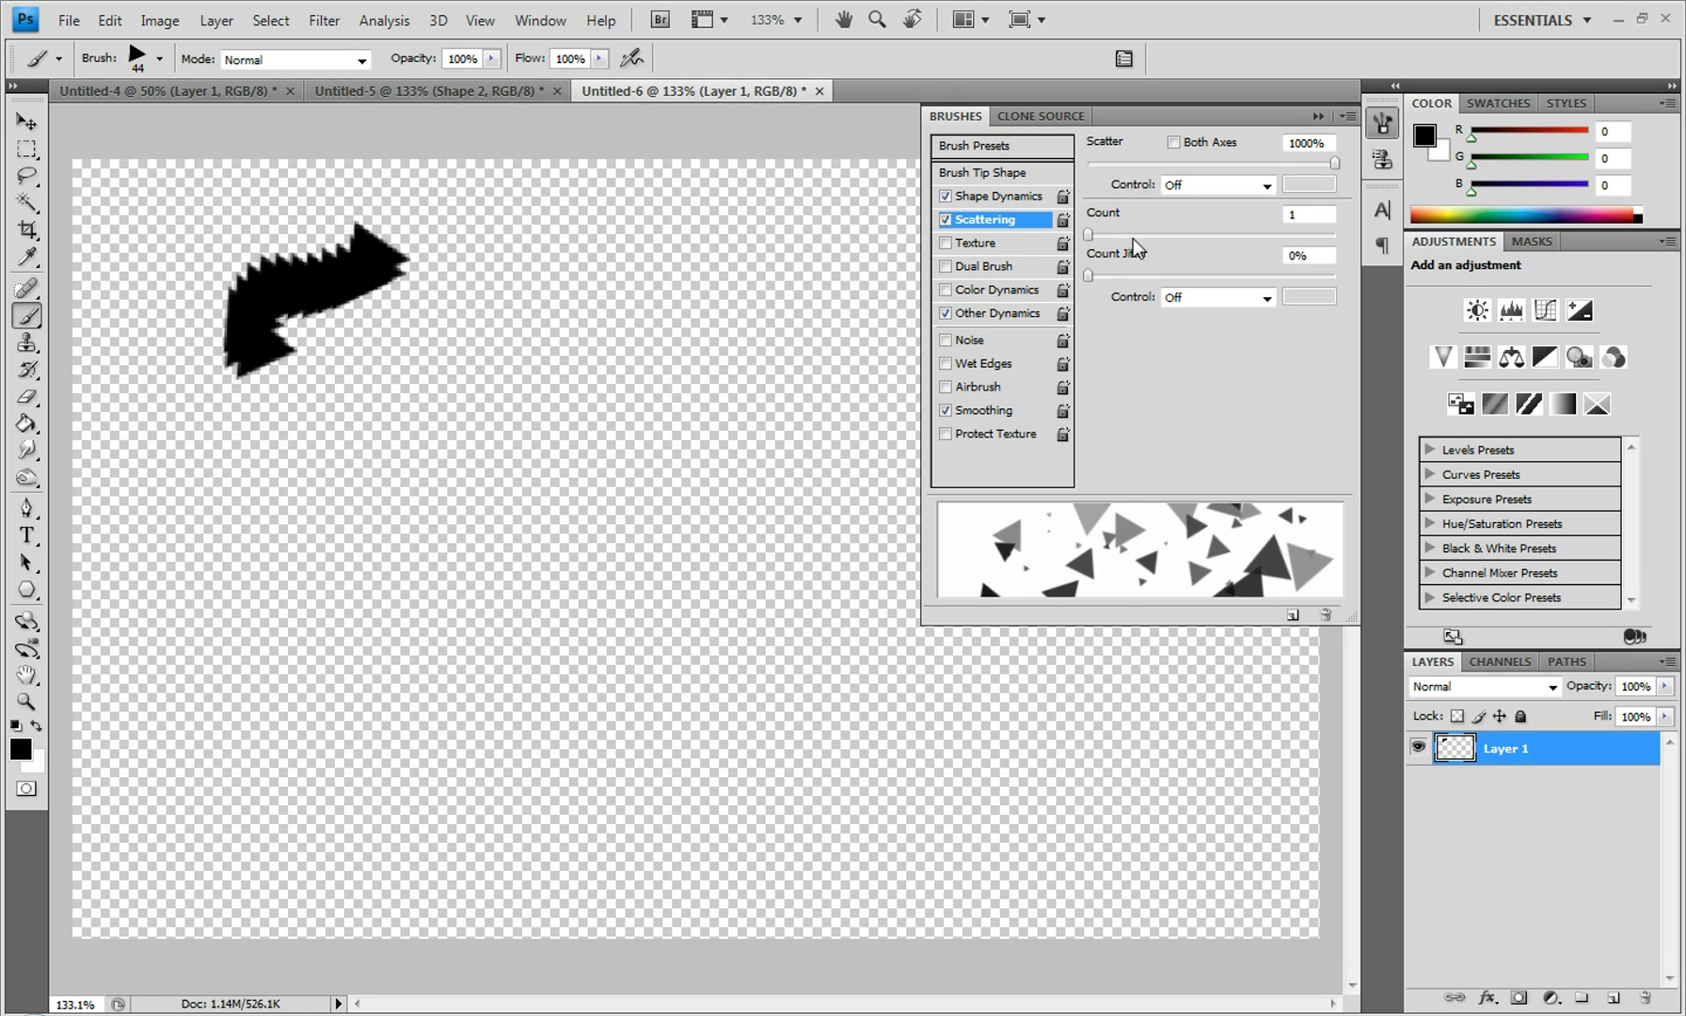
# Step: Set Opacity Jitter to 56% and Flow Jitter to 16%, then close the Brushes panel
pyautogui.click(994, 315)
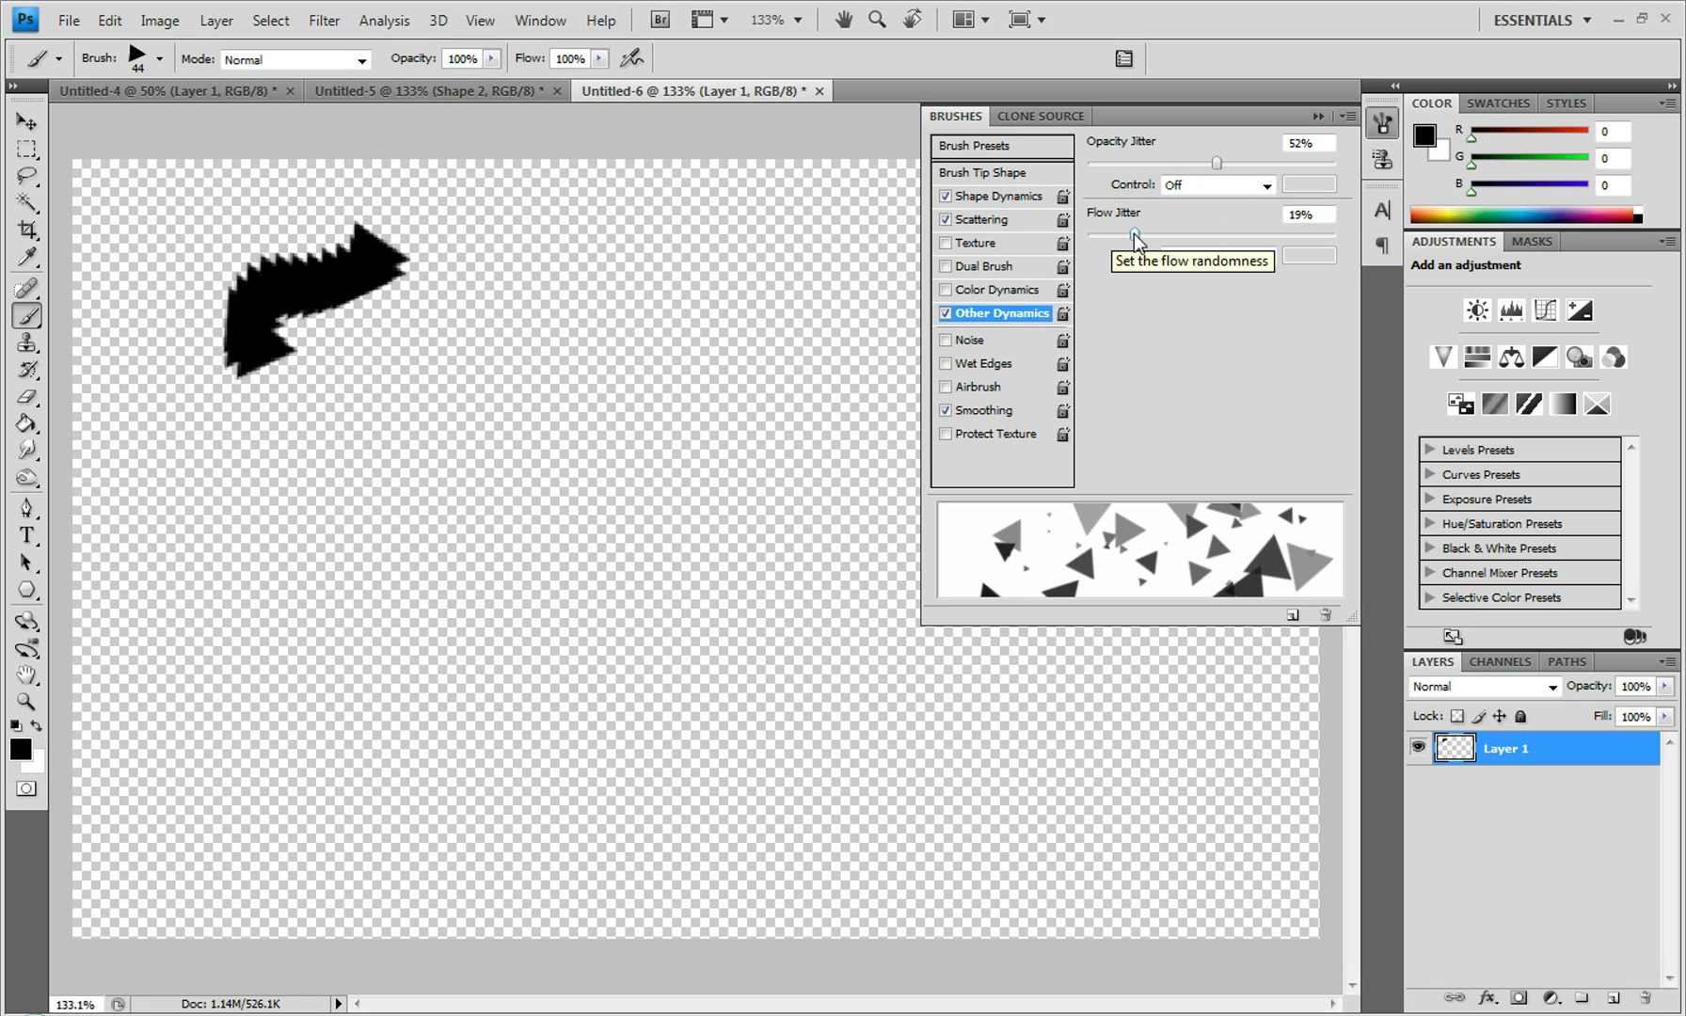
pyautogui.click(1303, 143)
pyautogui.click(1321, 215)
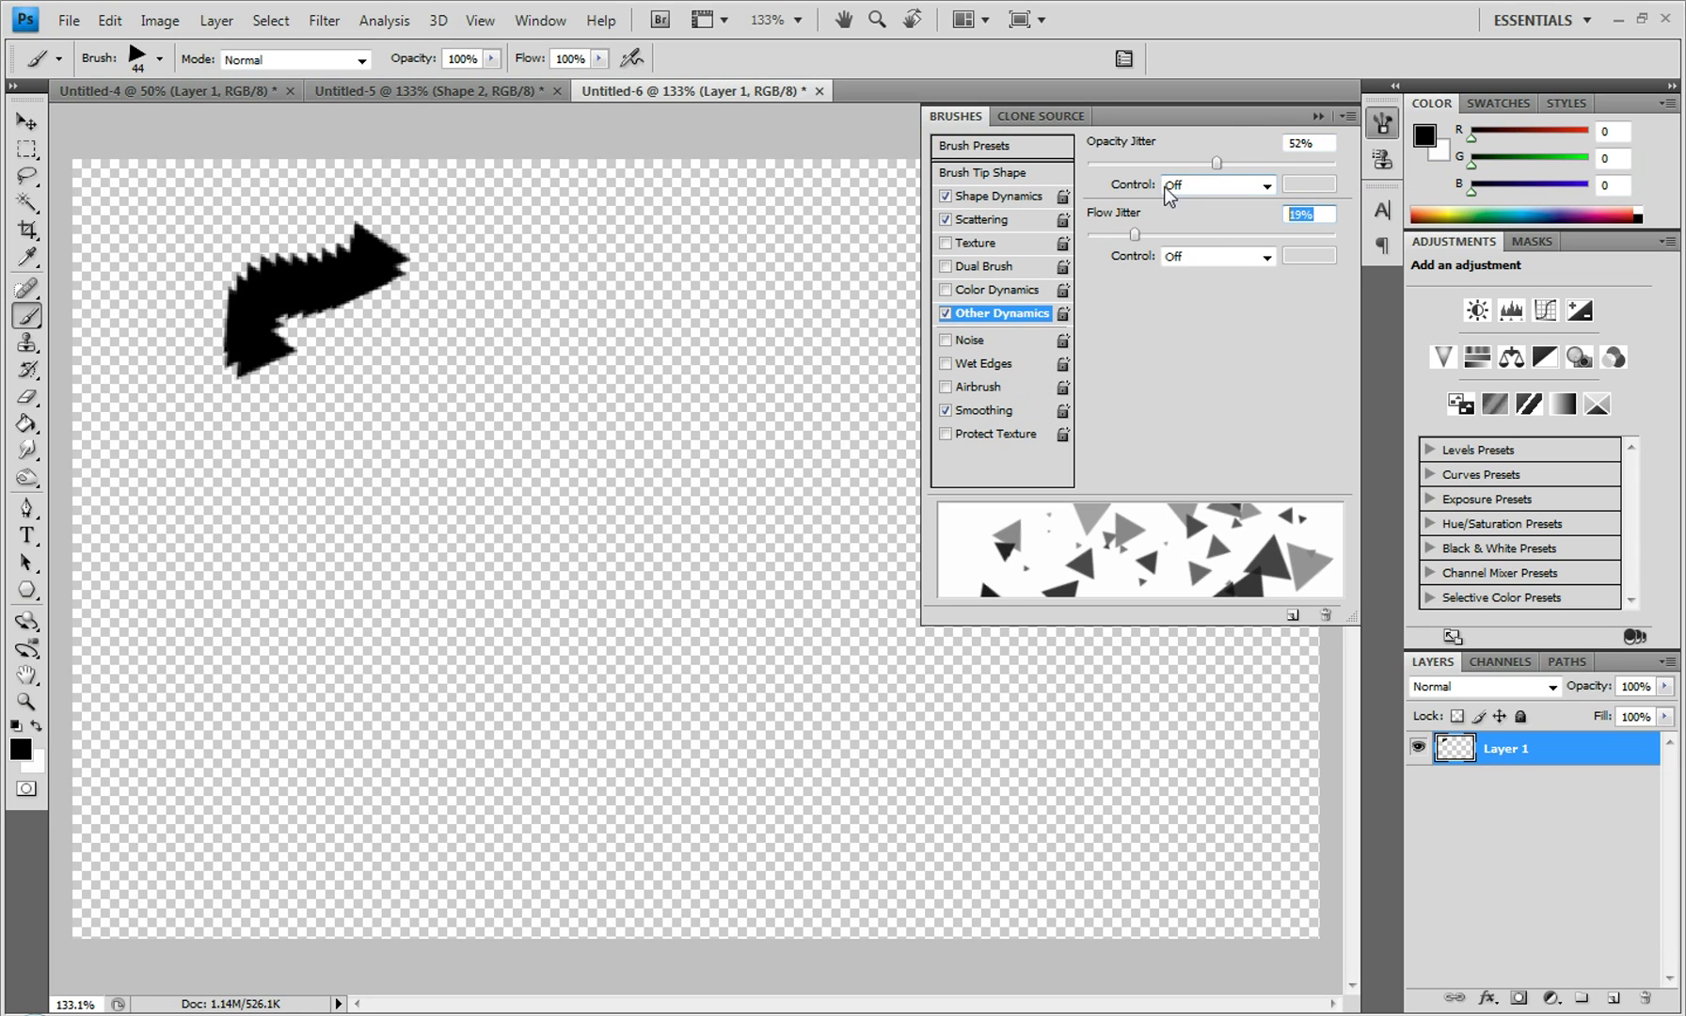
pyautogui.moveTo(1136, 235); pyautogui.dragTo(1089, 235)
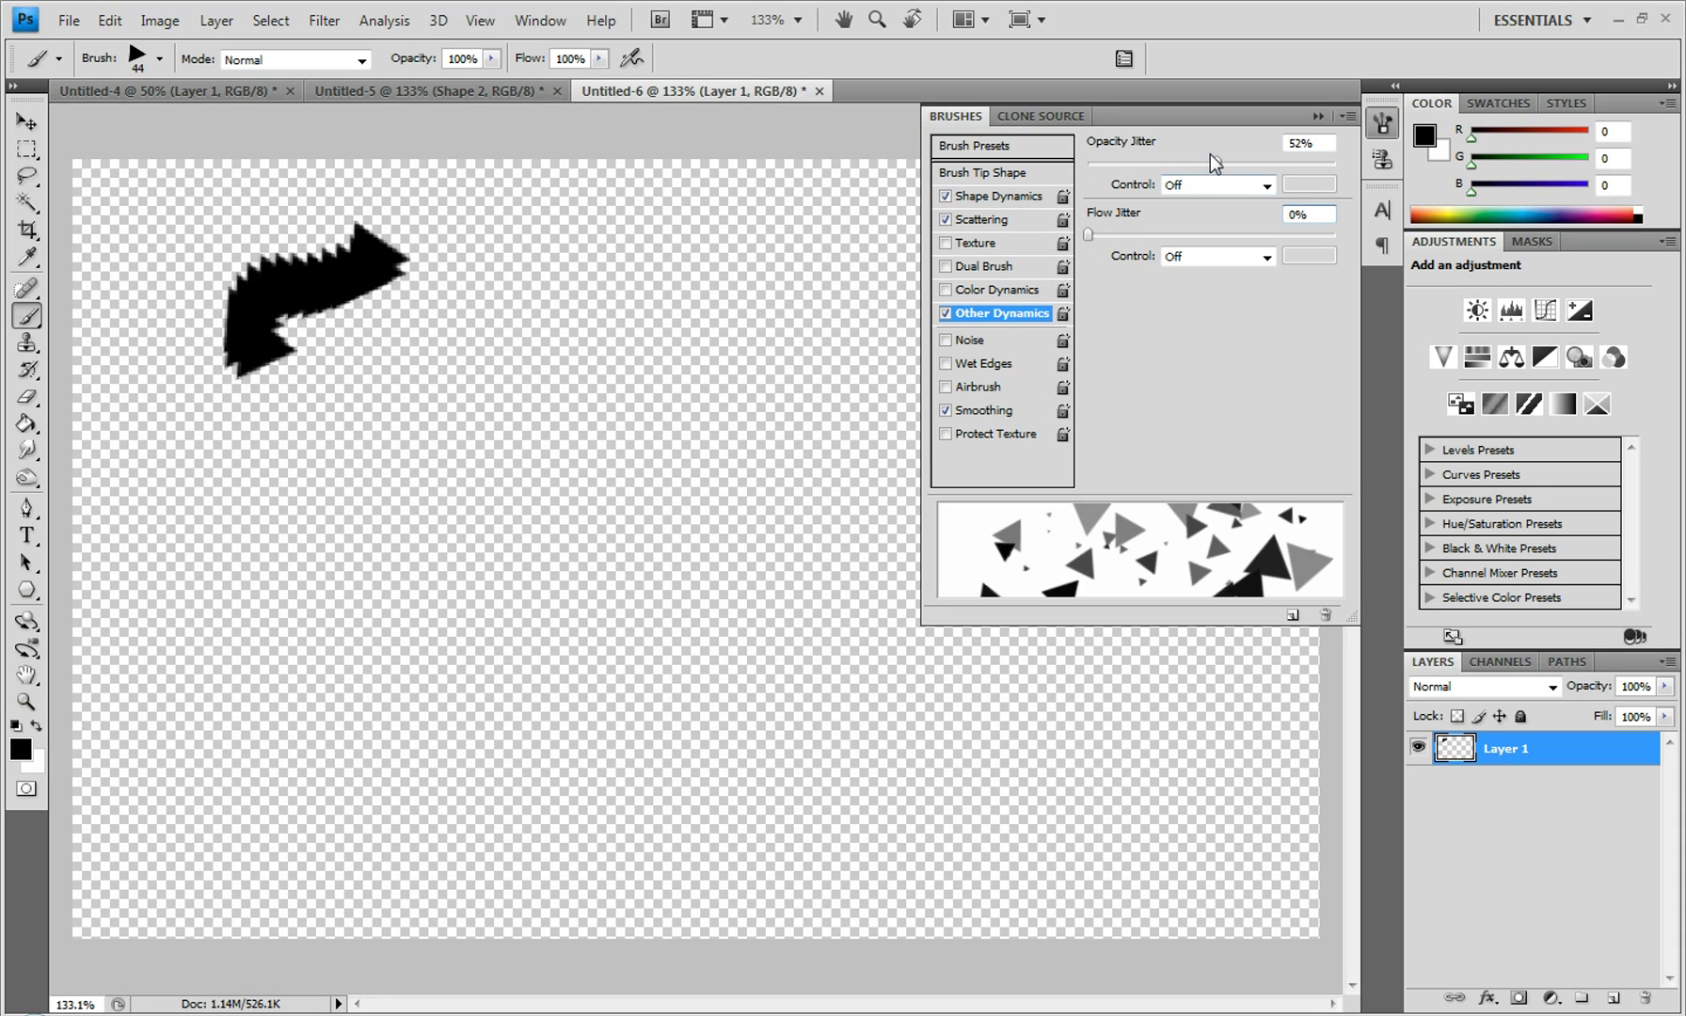
pyautogui.moveTo(1221, 164); pyautogui.dragTo(1334, 170)
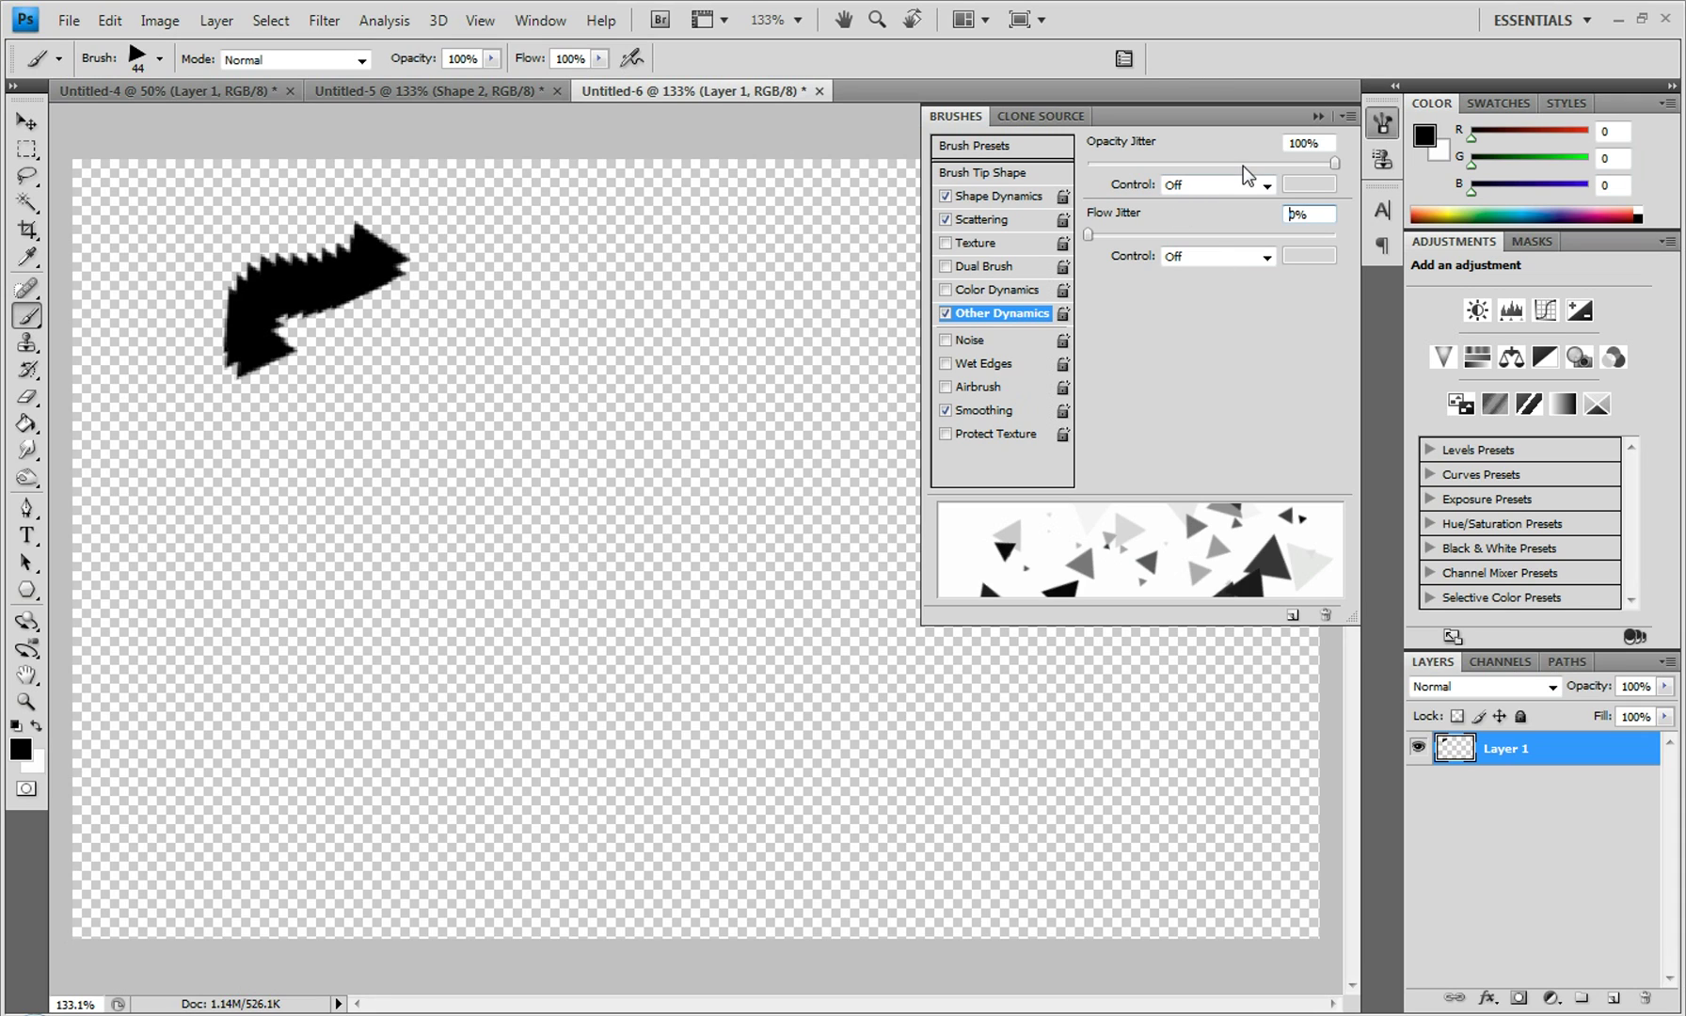
pyautogui.moveTo(1243, 165); pyautogui.dragTo(1224, 165)
pyautogui.moveTo(1098, 241)
pyautogui.mouseDown()
pyautogui.moveTo(1194, 238)
pyautogui.moveTo(1129, 241)
pyautogui.mouseUp()
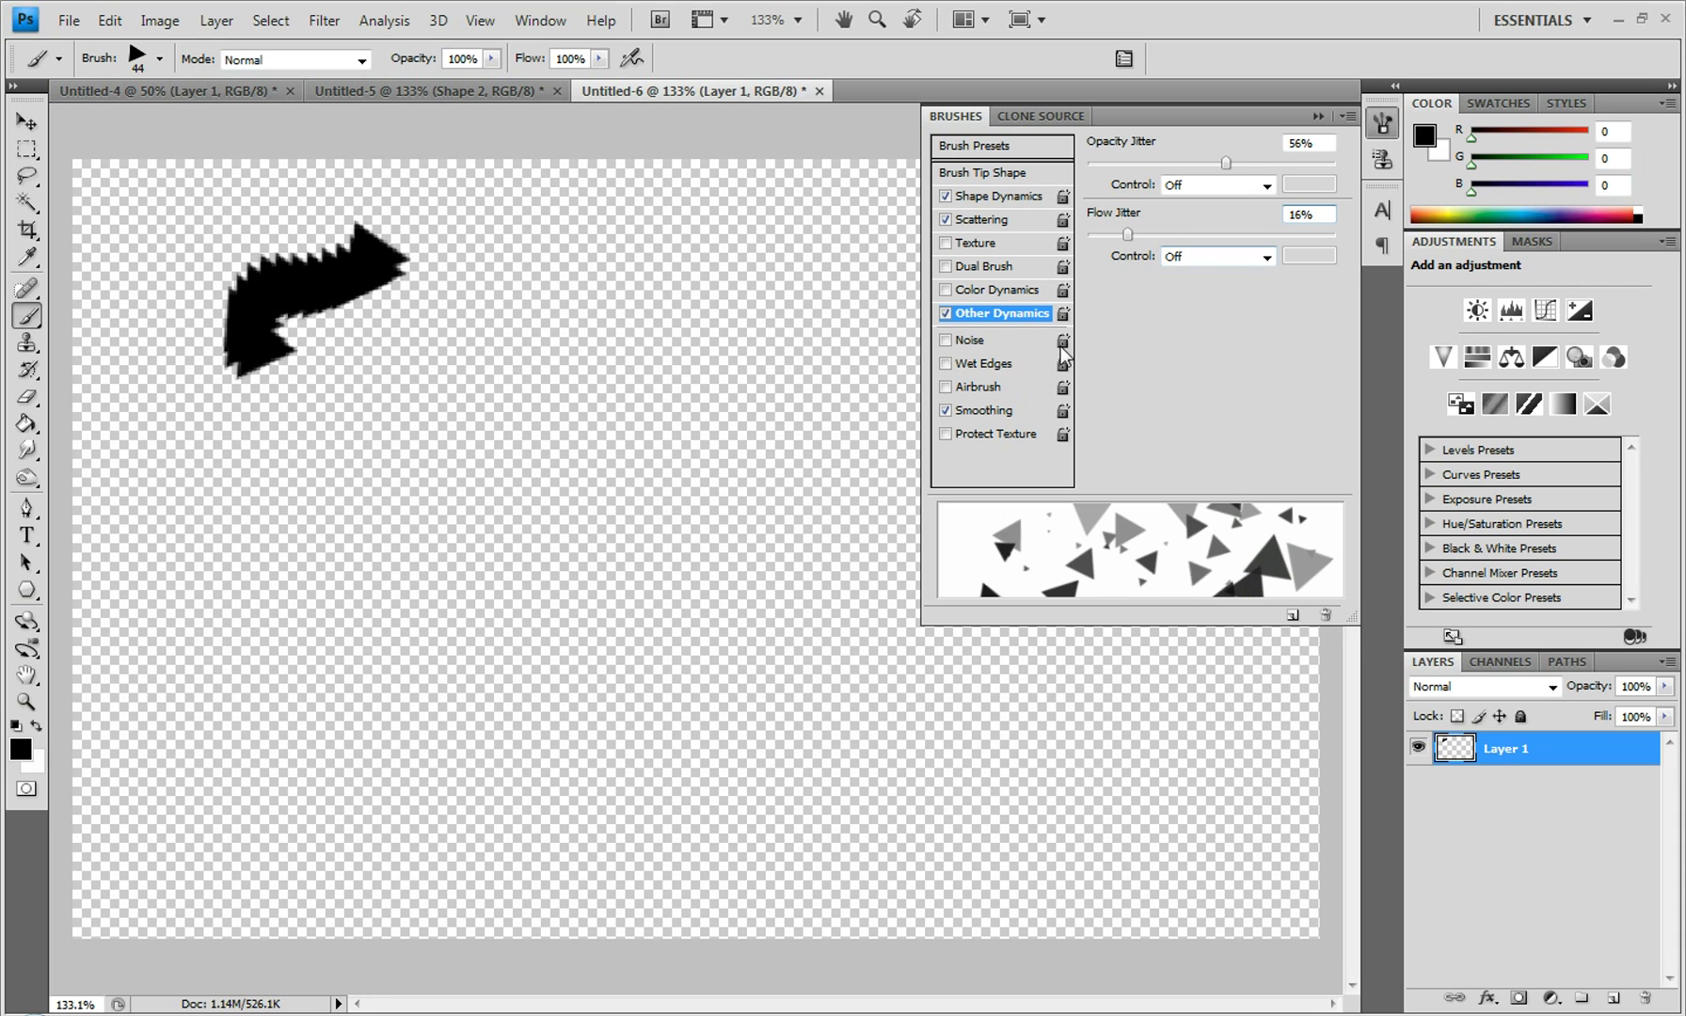
pyautogui.click(1318, 116)
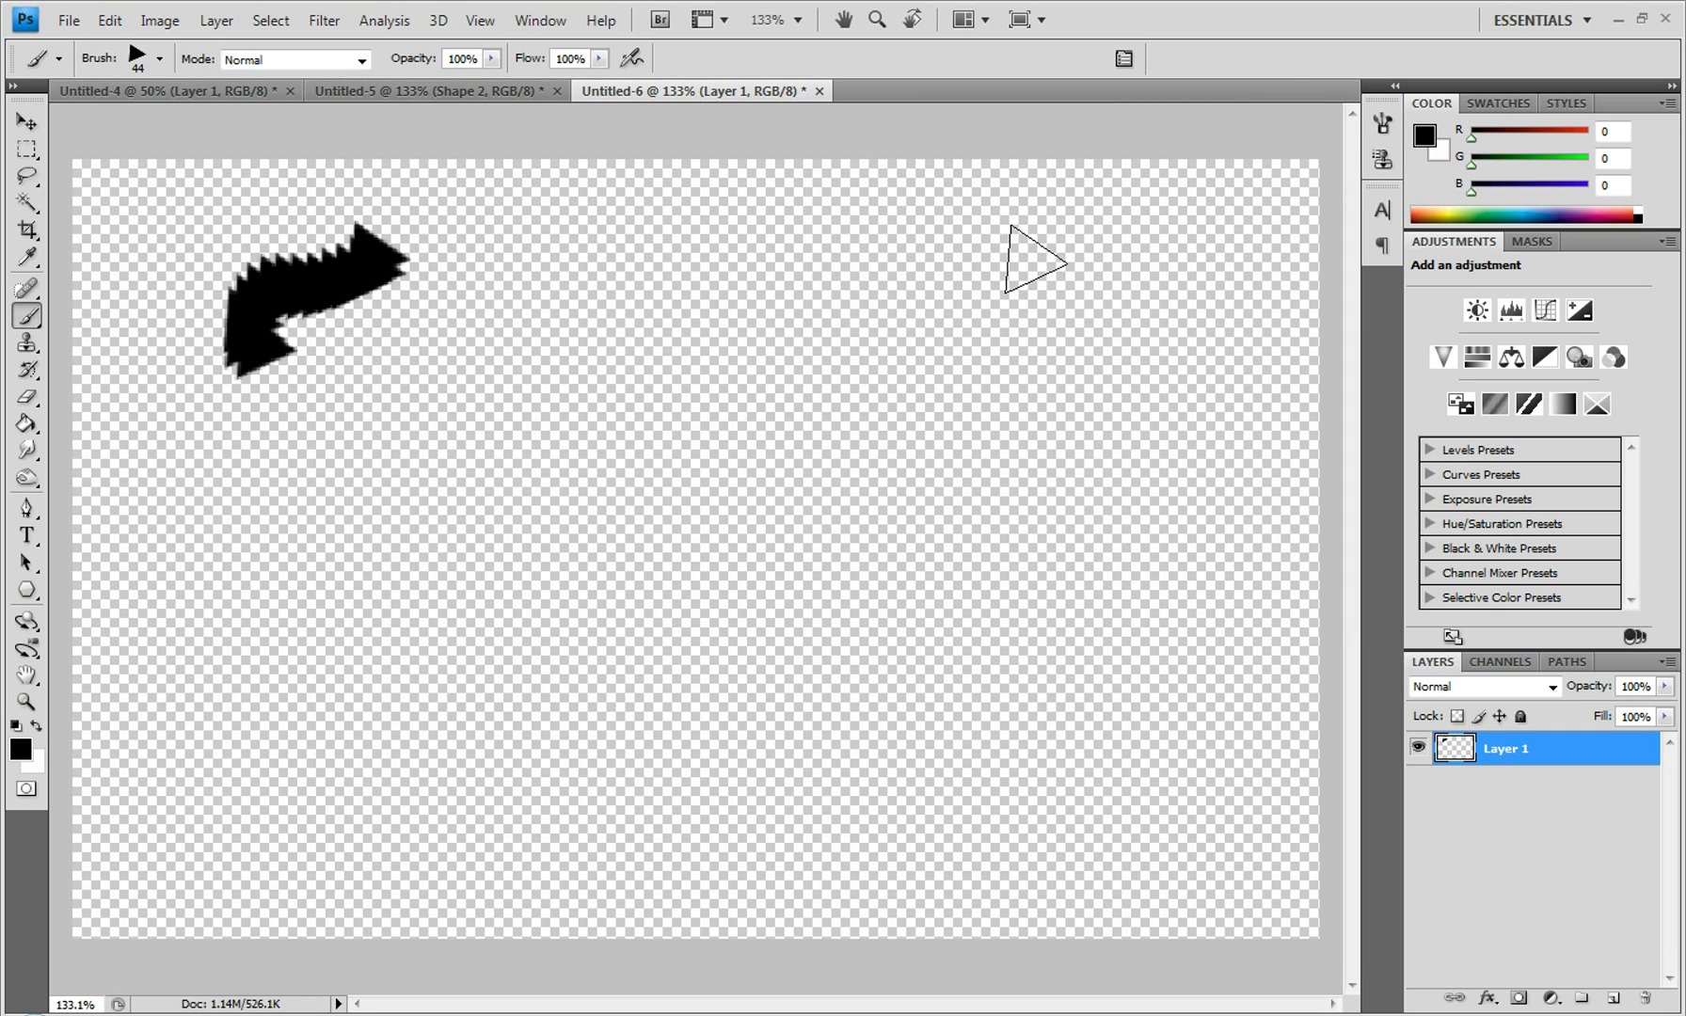
# Step: Paint scattered grey triangles across the canvas, then add smaller 13 px triangles through the middle
pyautogui.moveTo(1031, 256)
pyautogui.mouseDown()
pyautogui.moveTo(786, 406)
pyautogui.moveTo(1023, 598)
pyautogui.moveTo(925, 778)
pyautogui.moveTo(468, 585)
pyautogui.moveTo(471, 252)
pyautogui.moveTo(191, 399)
pyautogui.moveTo(527, 787)
pyautogui.moveTo(1325, 341)
pyautogui.moveTo(310, 235)
pyautogui.moveTo(178, 517)
pyautogui.moveTo(527, 659)
pyautogui.mouseUp()
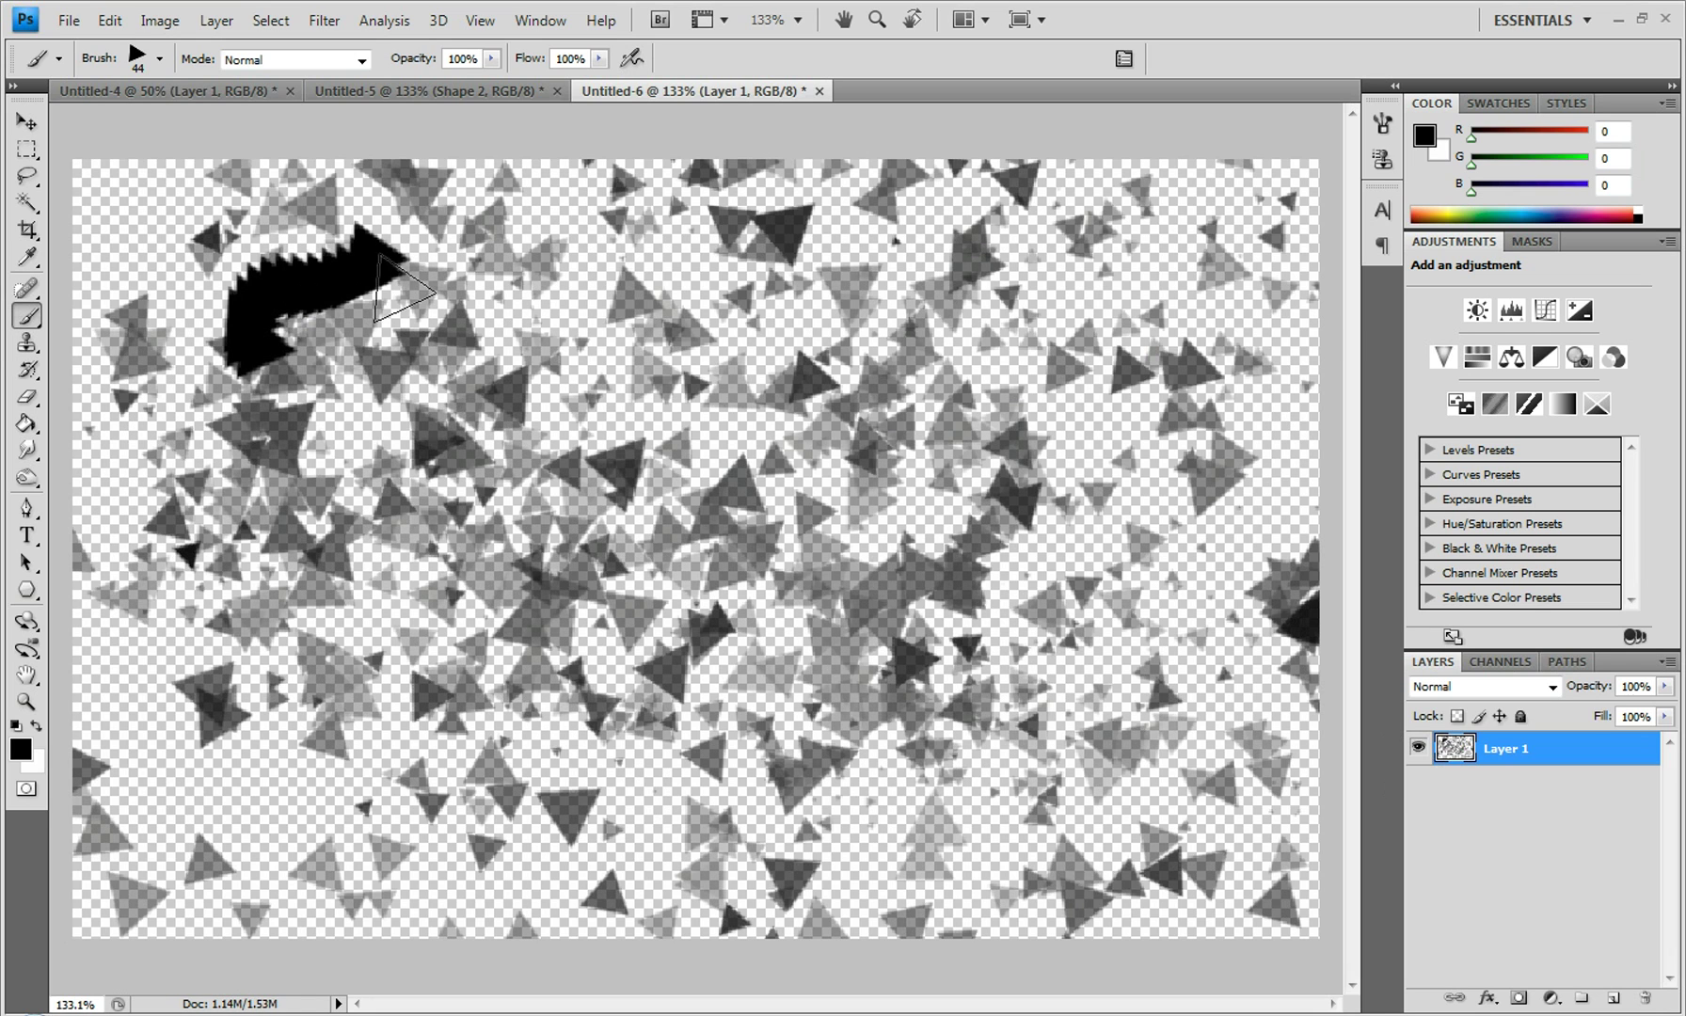
pyautogui.click(160, 58)
pyautogui.moveTo(86, 122); pyautogui.dragTo(52, 129)
pyautogui.click(576, 235)
pyautogui.moveTo(602, 282)
pyautogui.mouseDown()
pyautogui.moveTo(918, 455)
pyautogui.moveTo(421, 540)
pyautogui.moveTo(446, 724)
pyautogui.moveTo(1075, 709)
pyautogui.moveTo(1292, 741)
pyautogui.moveTo(977, 859)
pyautogui.moveTo(313, 801)
pyautogui.moveTo(66, 612)
pyautogui.moveTo(1095, 380)
pyautogui.moveTo(1026, 222)
pyautogui.moveTo(1143, 653)
pyautogui.moveTo(1238, 477)
pyautogui.moveTo(835, 327)
pyautogui.moveTo(500, 325)
pyautogui.moveTo(950, 557)
pyautogui.mouseUp()
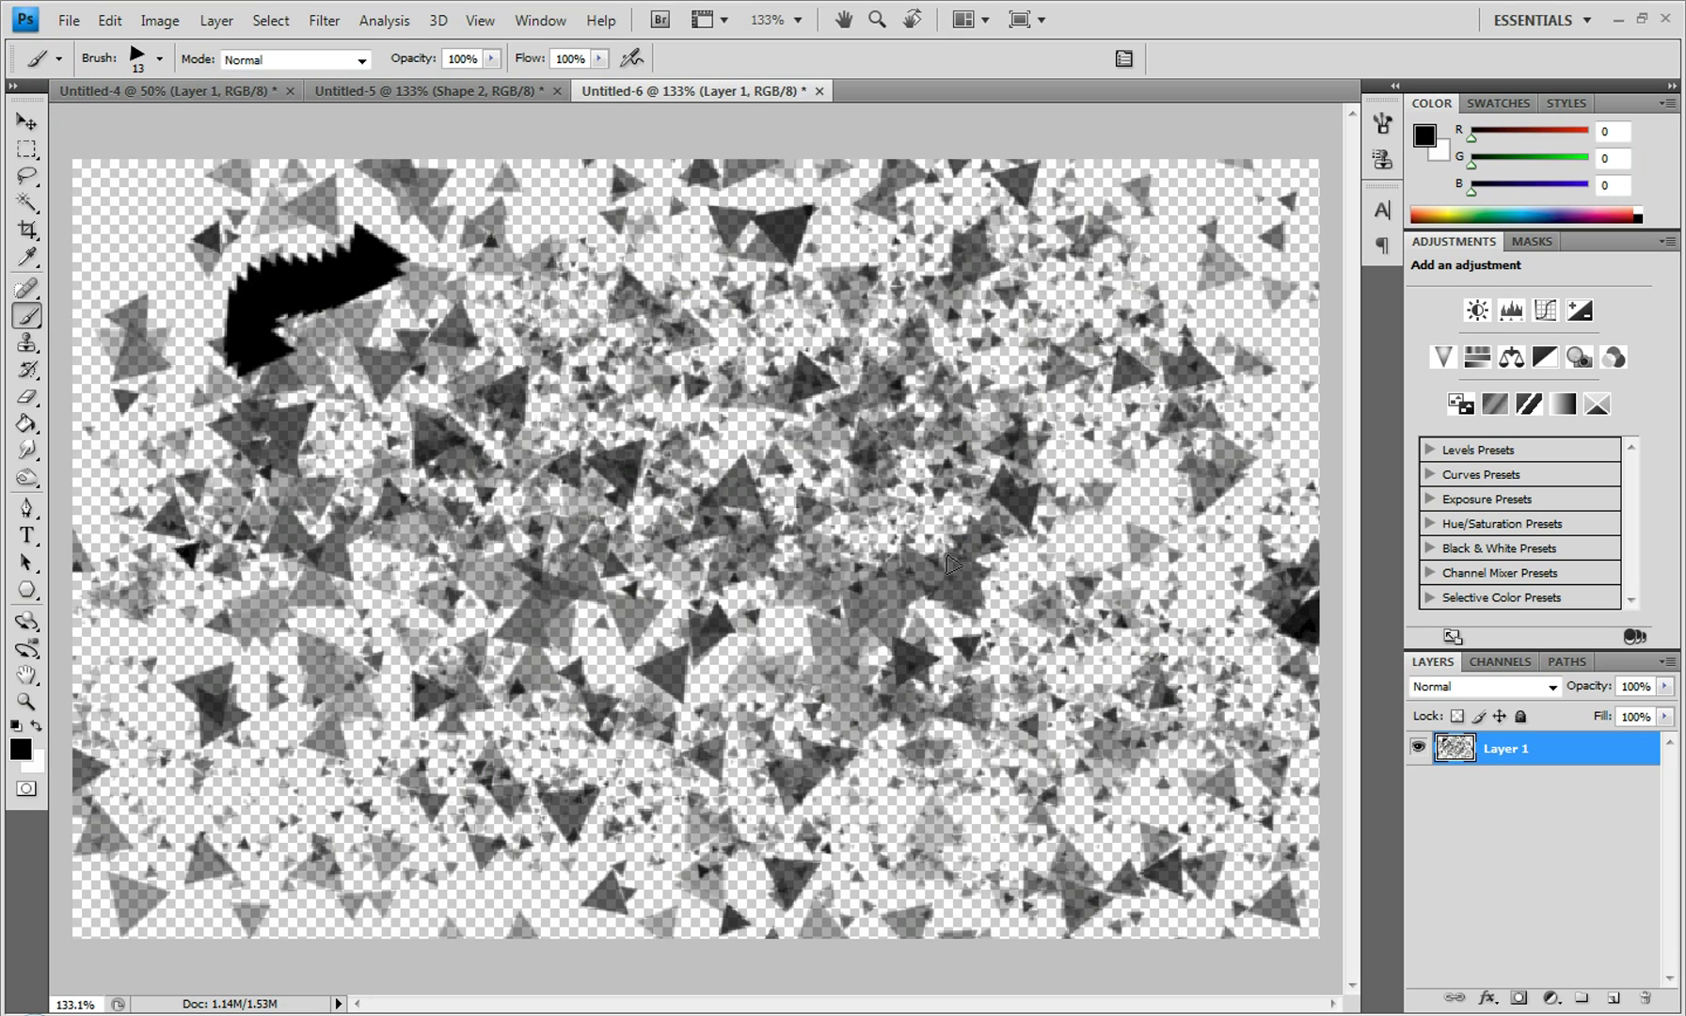